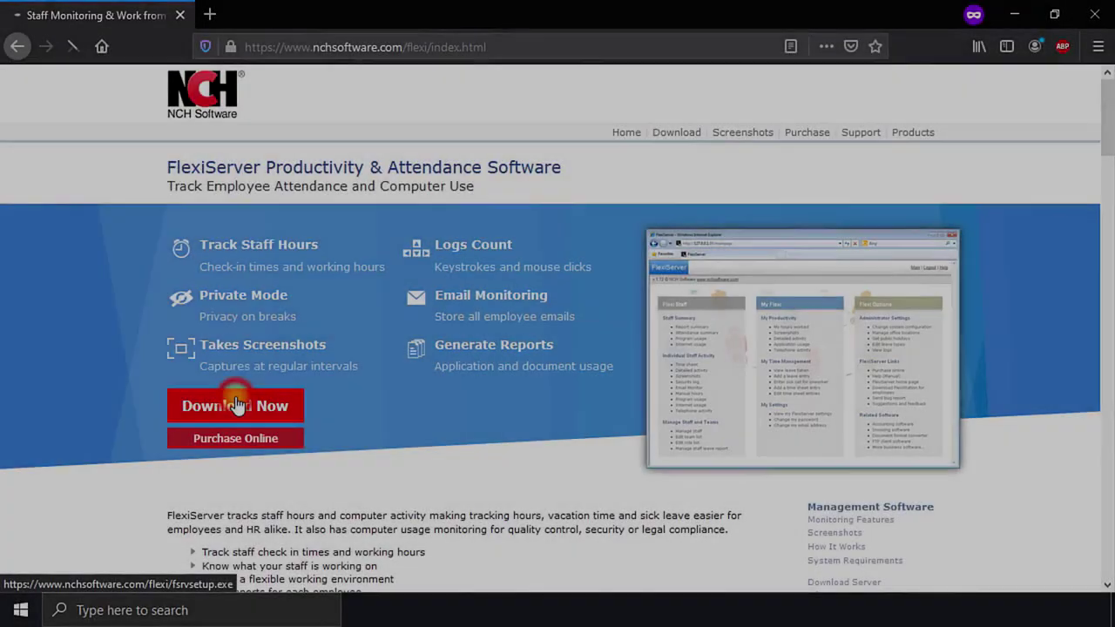
Step: Download and save the FlexiServer installer, run it, and accept the licence to install
click(236, 404)
click(662, 316)
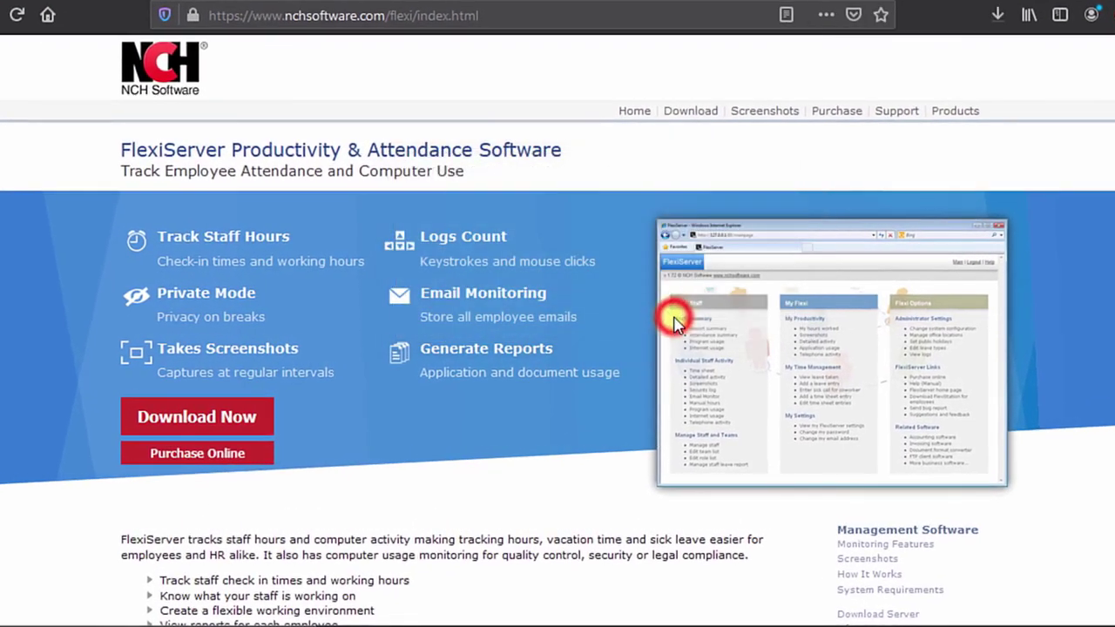
click(997, 15)
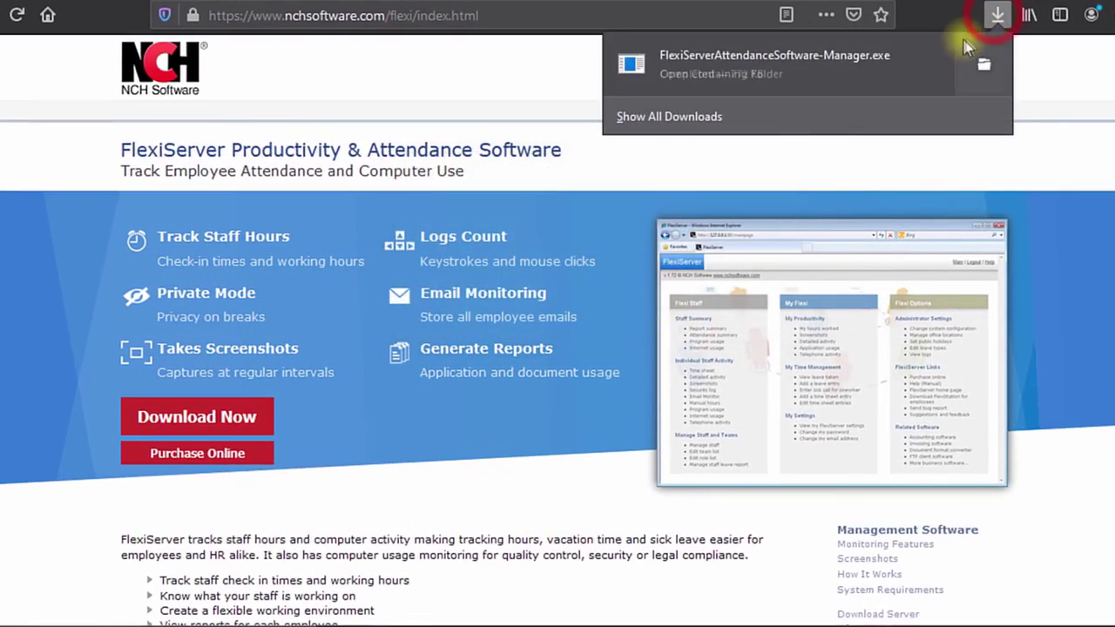
click(833, 70)
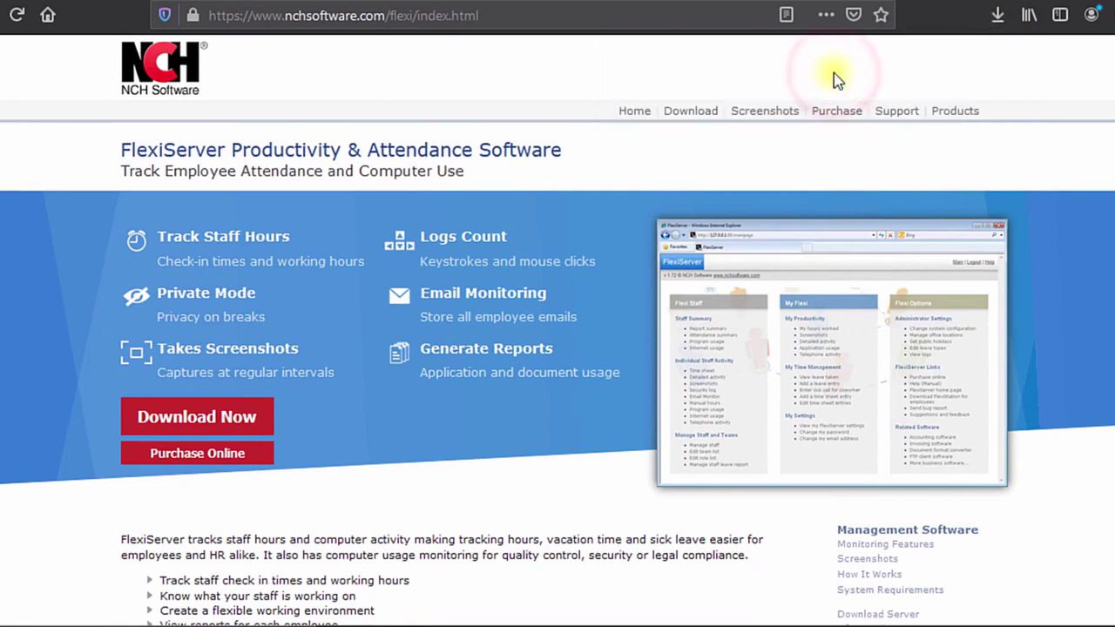
click(692, 490)
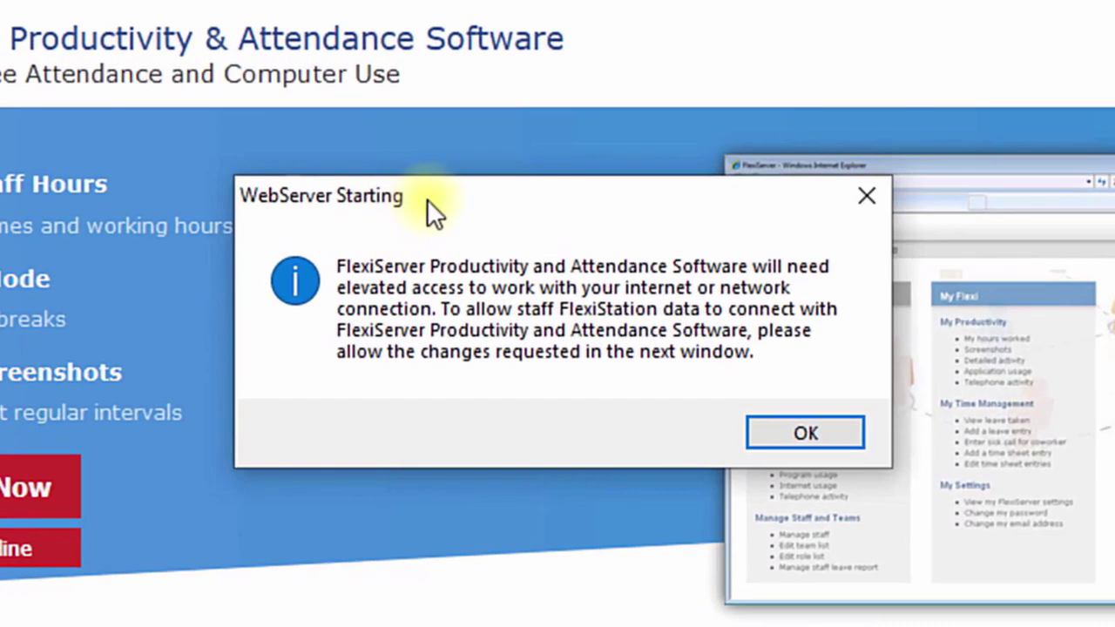
Step: Let the installation finish and dismiss the WebServer elevated network access notice
click(479, 245)
click(819, 436)
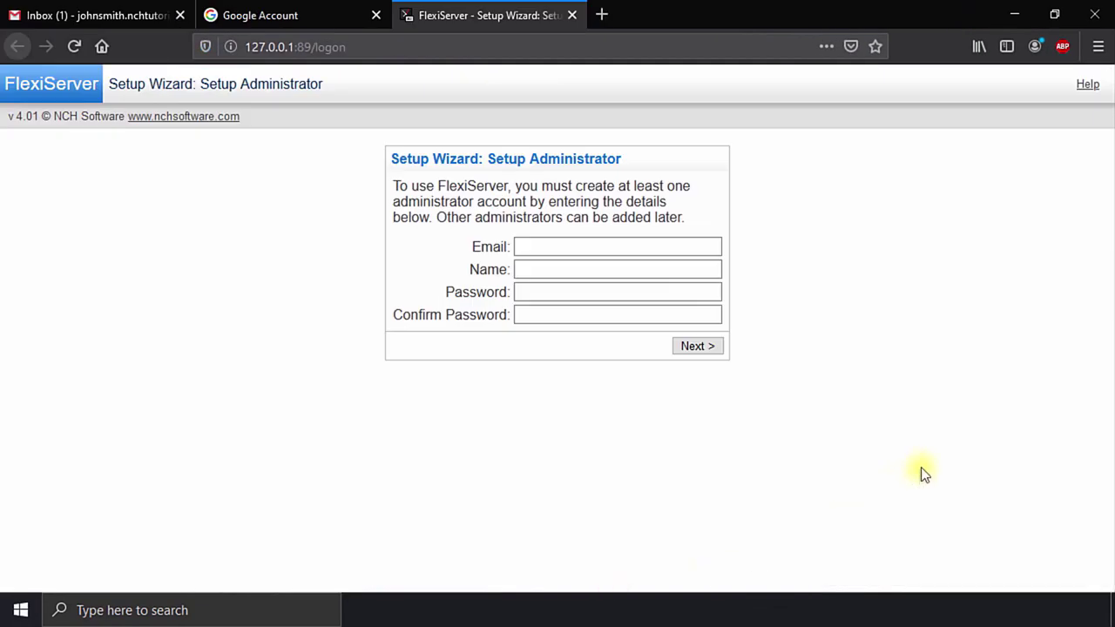
Step: Enter the administrator's e-mail address, full name and password twice, then submit the account
click(872, 345)
click(547, 245)
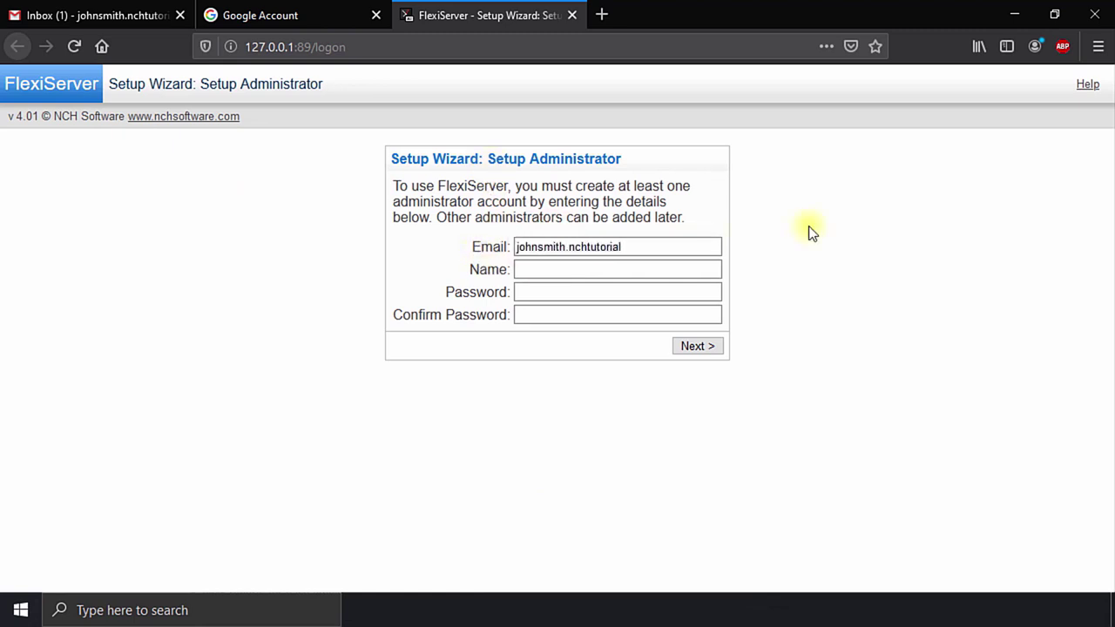
key(Tab)
text(John Smith)
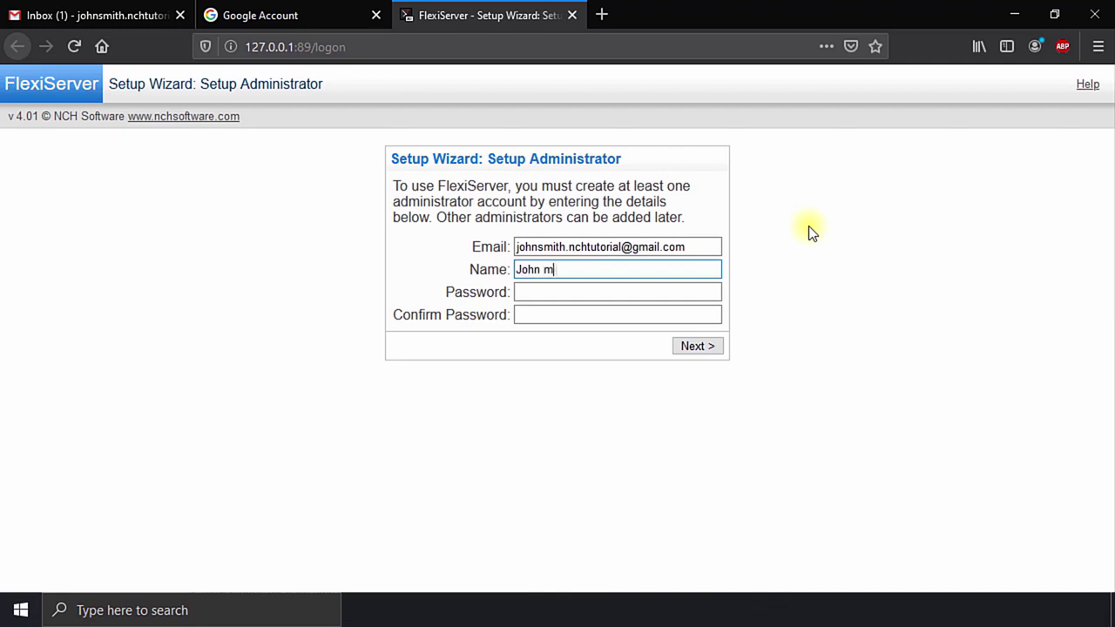
key(Tab)
text(********)
key(Tab)
text(***)
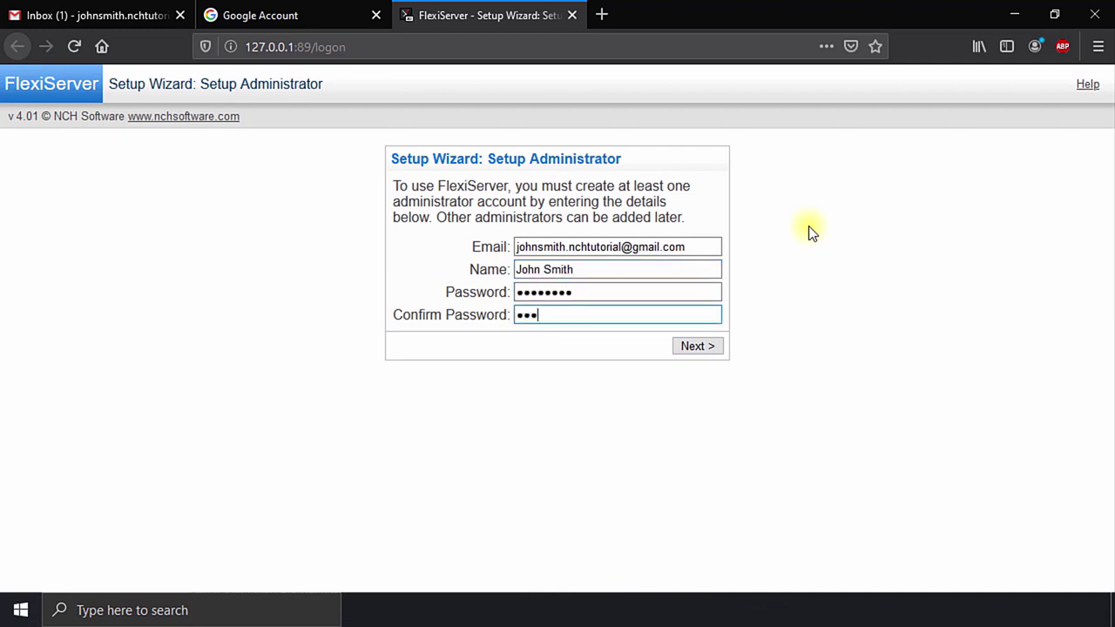
text(*****)
click(697, 345)
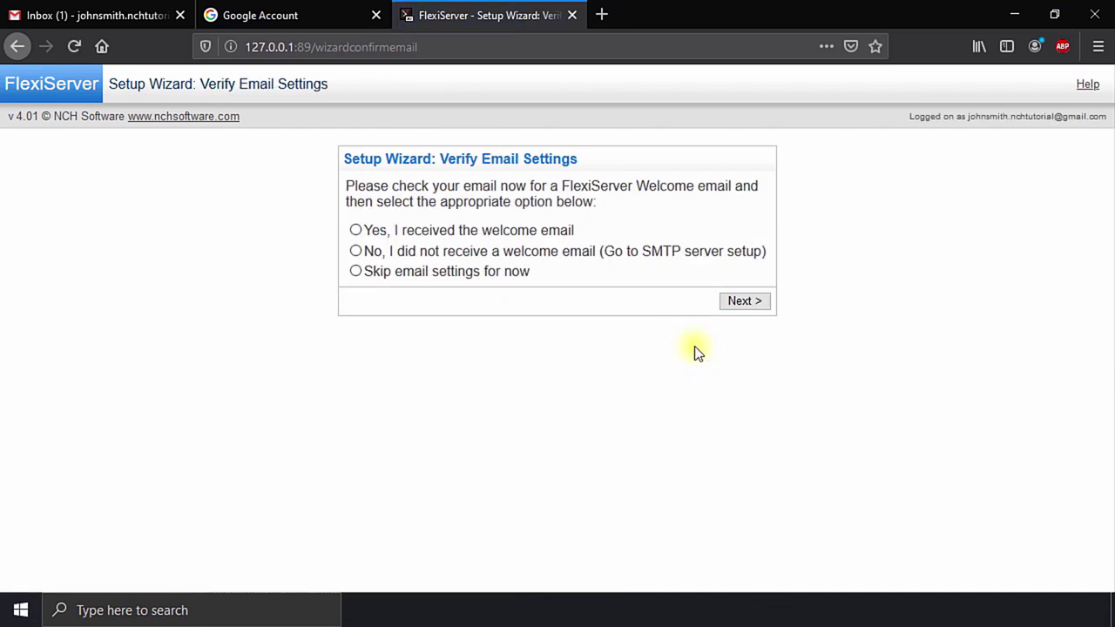
Step: Check the Gmail inbox, then report in the wizard that no welcome e-mail arrived
click(104, 15)
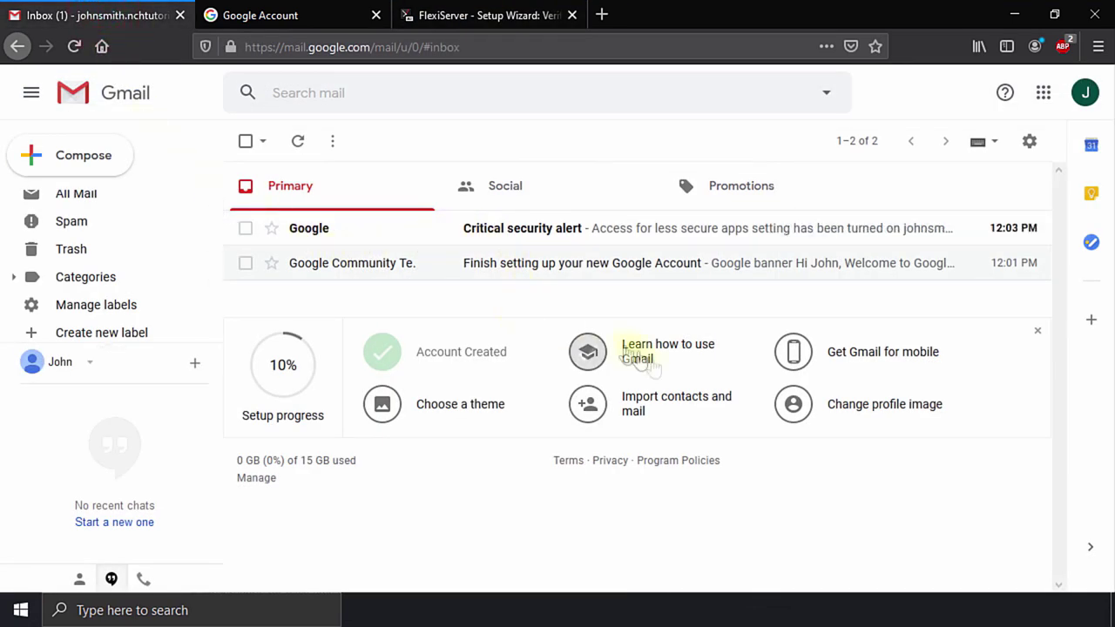
click(466, 15)
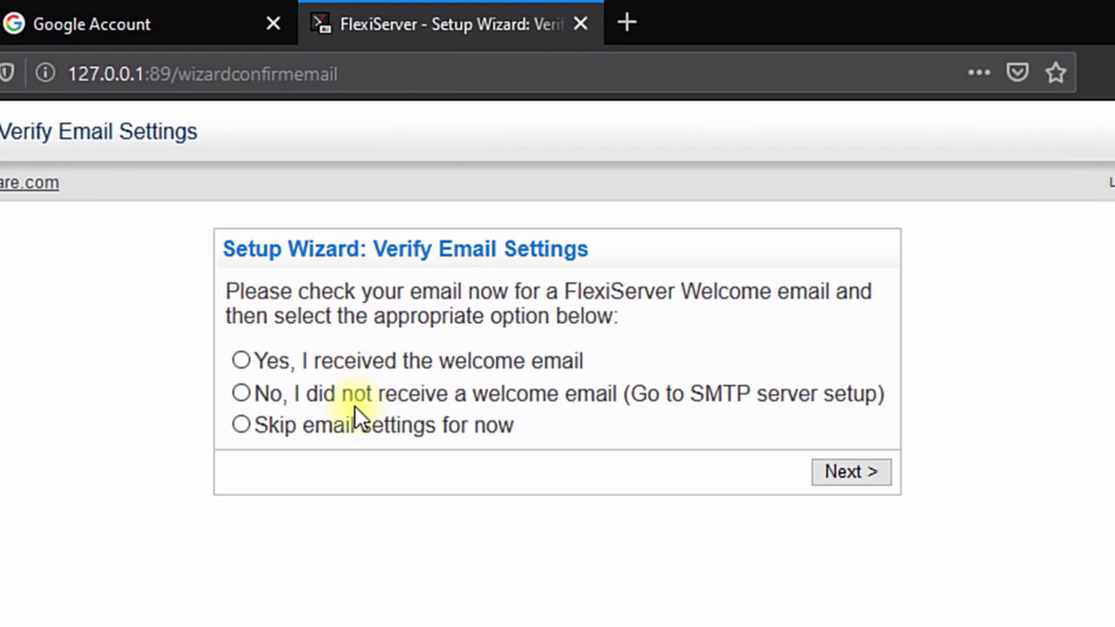
click(339, 397)
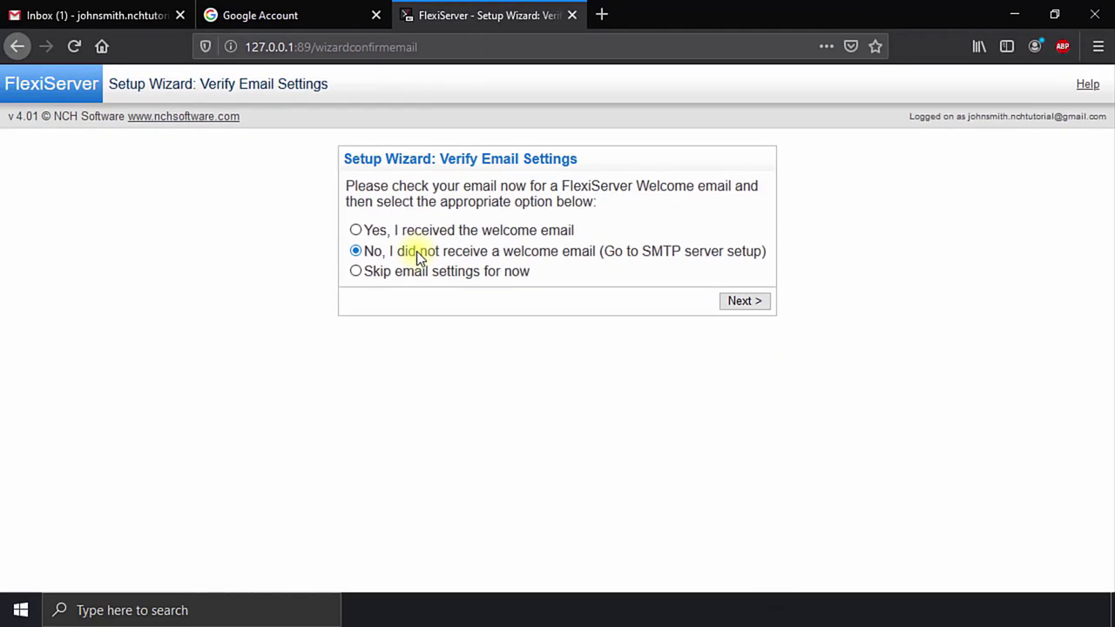
click(730, 301)
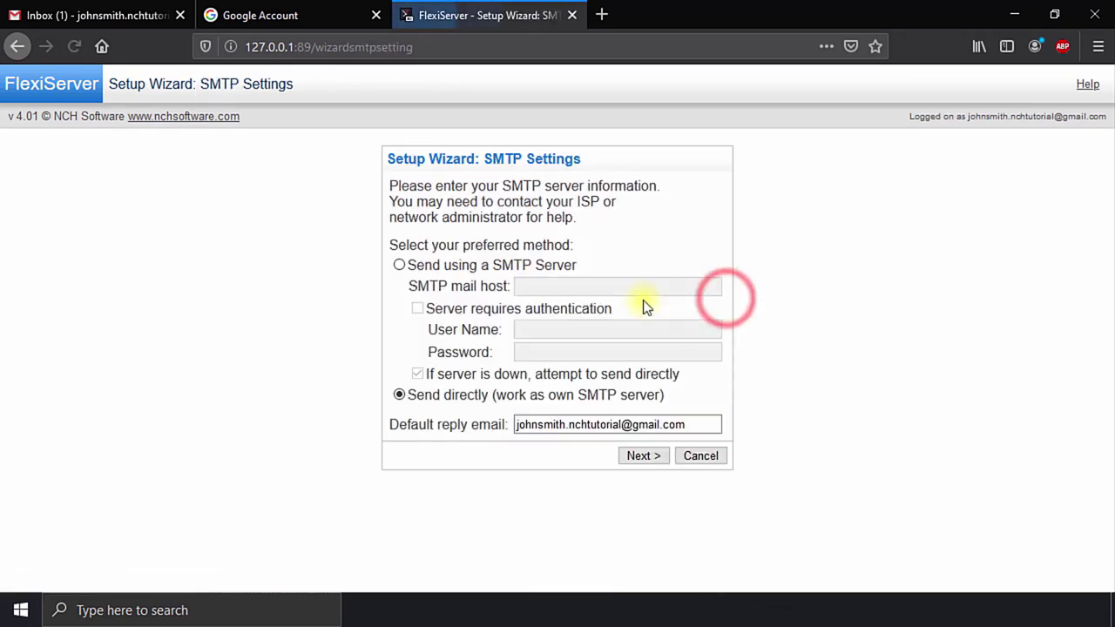
Step: Send mail via SMTP host smtp.gmail.com with authentication using the Gmail account's user name and password
click(440, 266)
click(562, 286)
text(smtp.gmail.com)
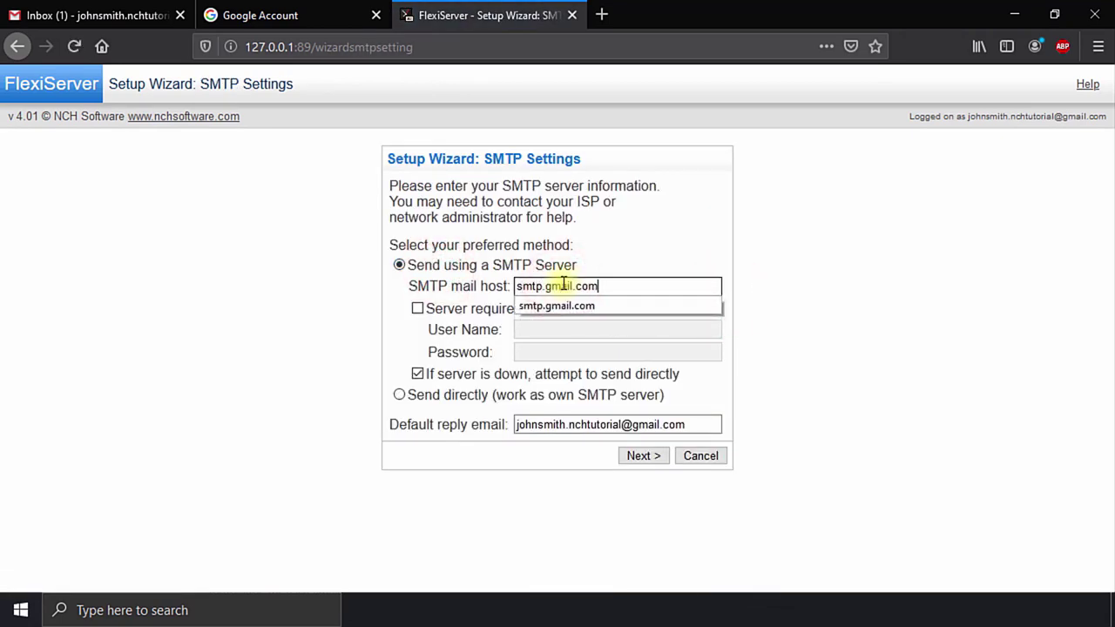
click(520, 304)
click(545, 330)
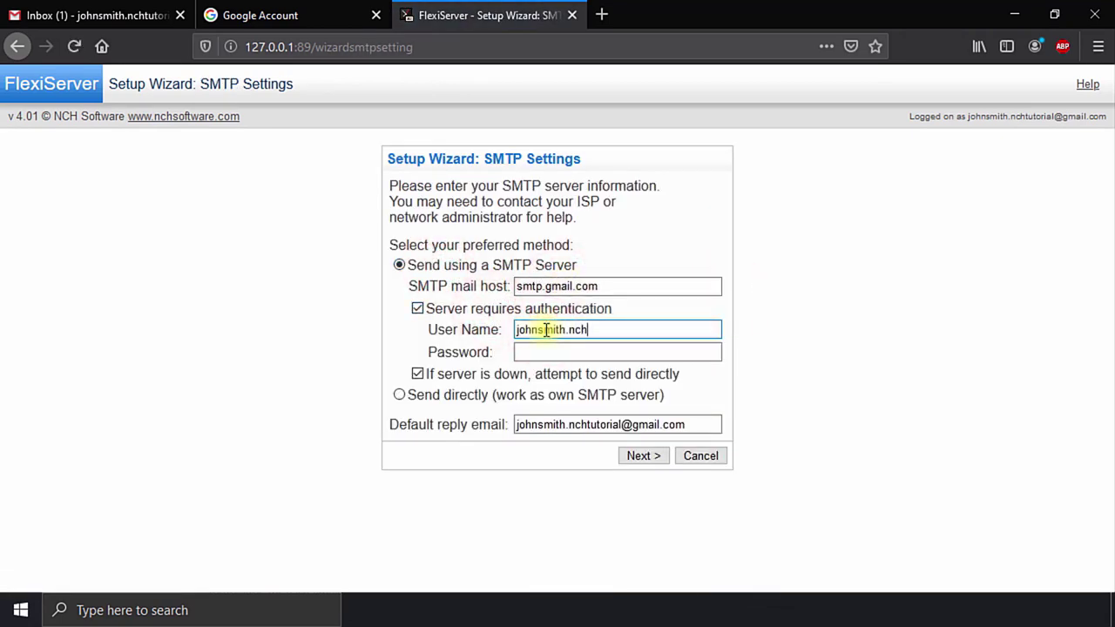
key(Tab)
text(*************)
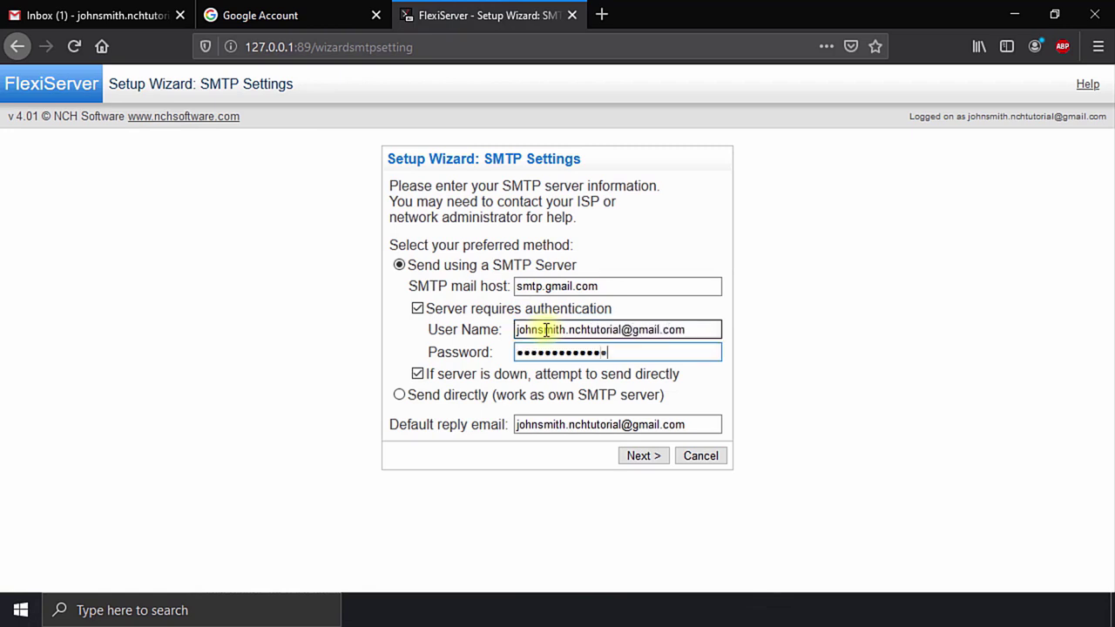
click(639, 456)
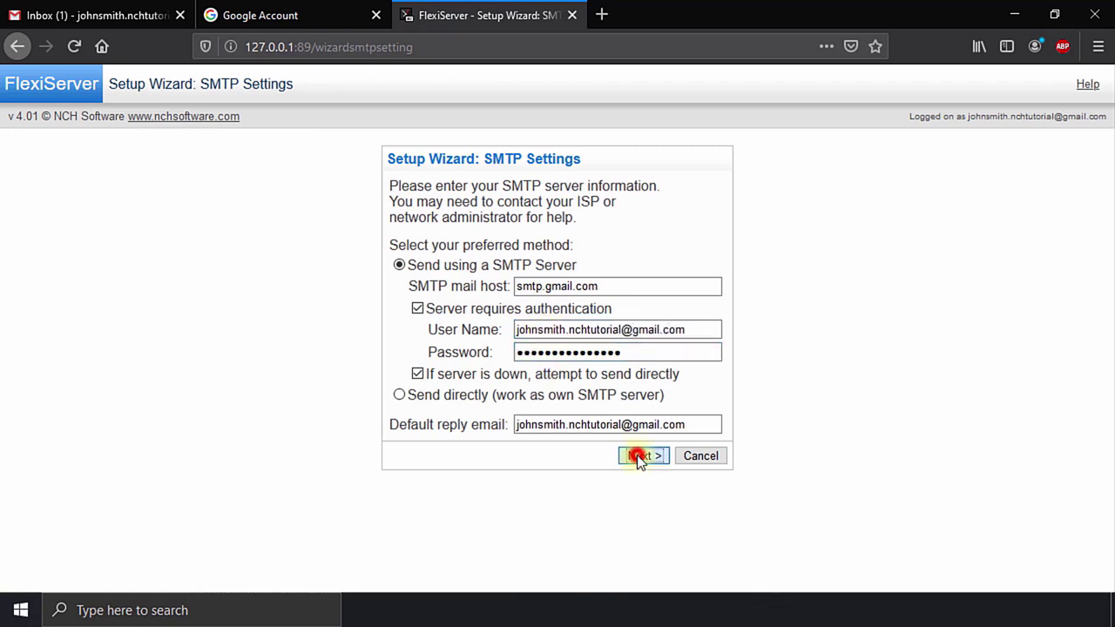
click(903, 325)
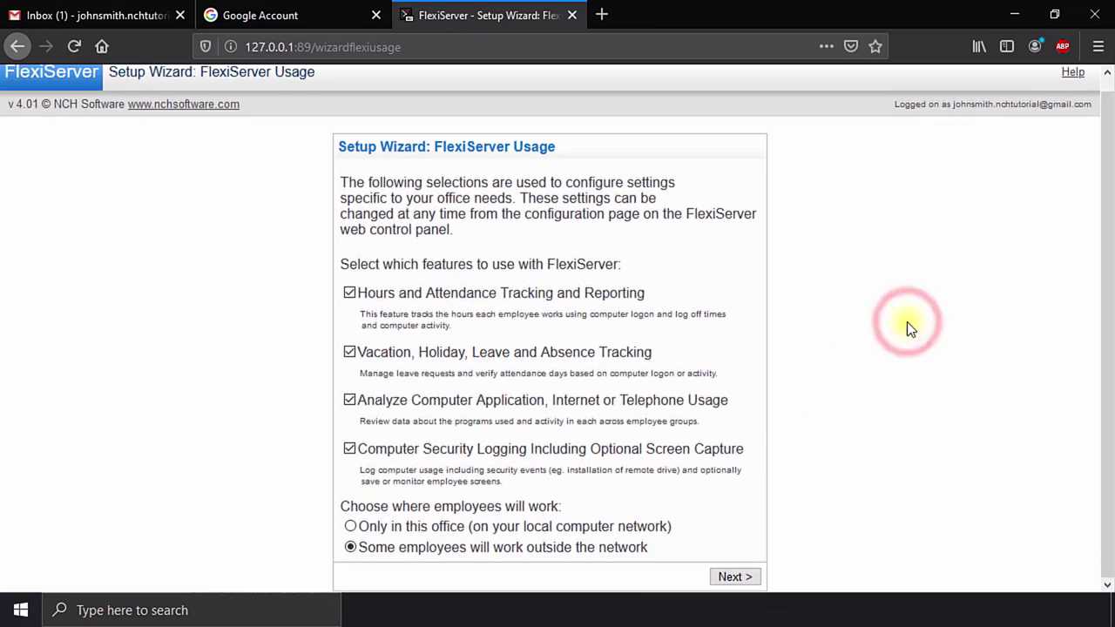
click(144, 16)
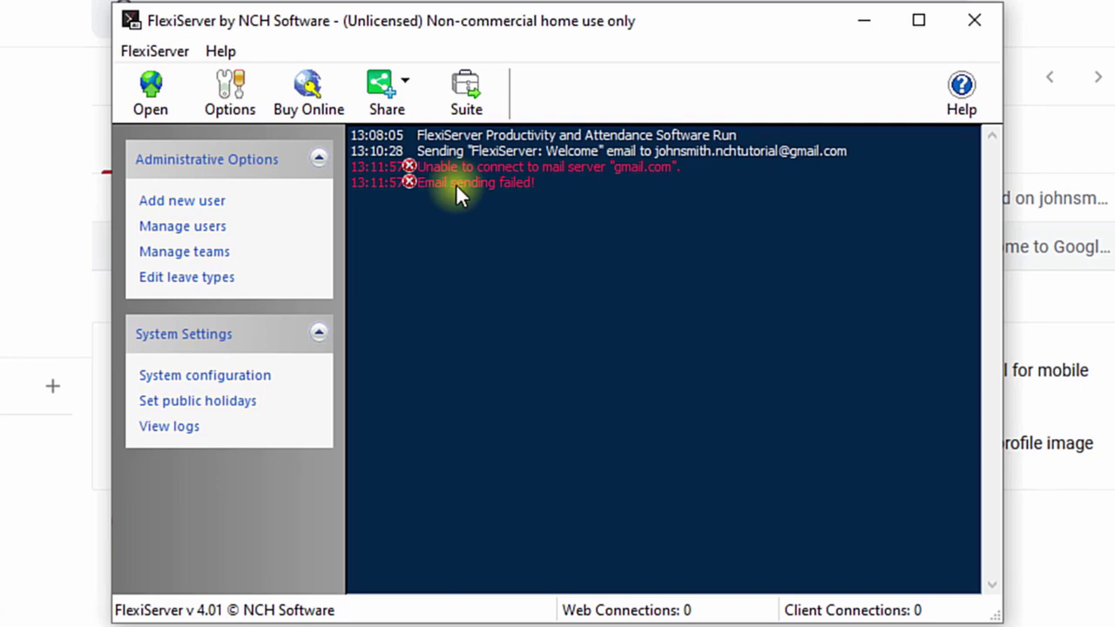
Step: Enable Use secure connection (SSL/TLS) in Email Settings, then open the FlexiServer Welcome e-mail in Gmail
click(230, 97)
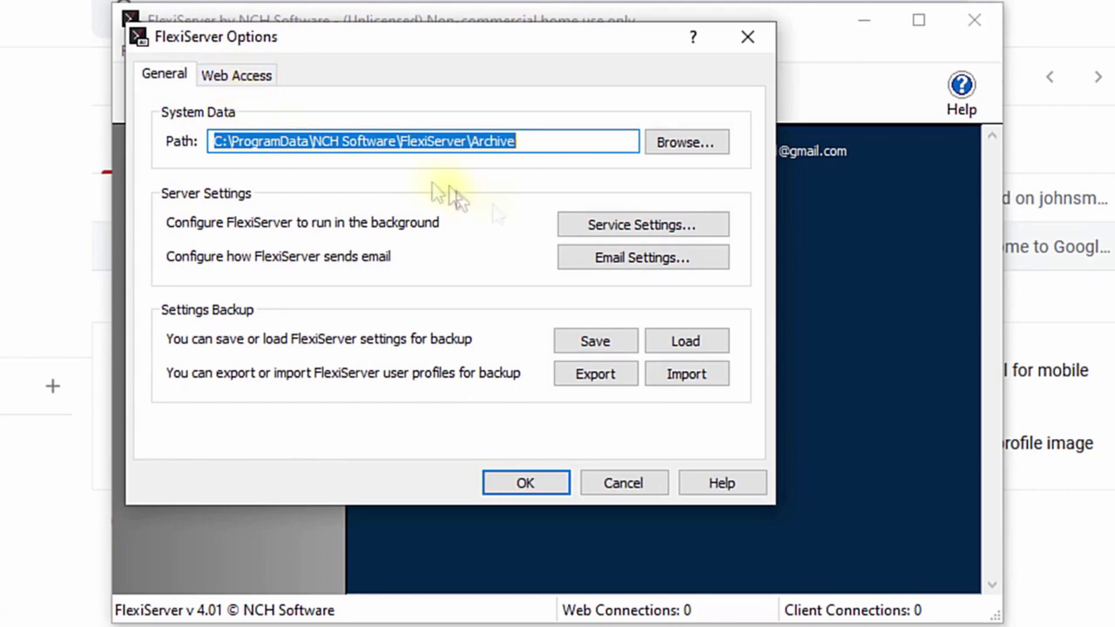
click(616, 258)
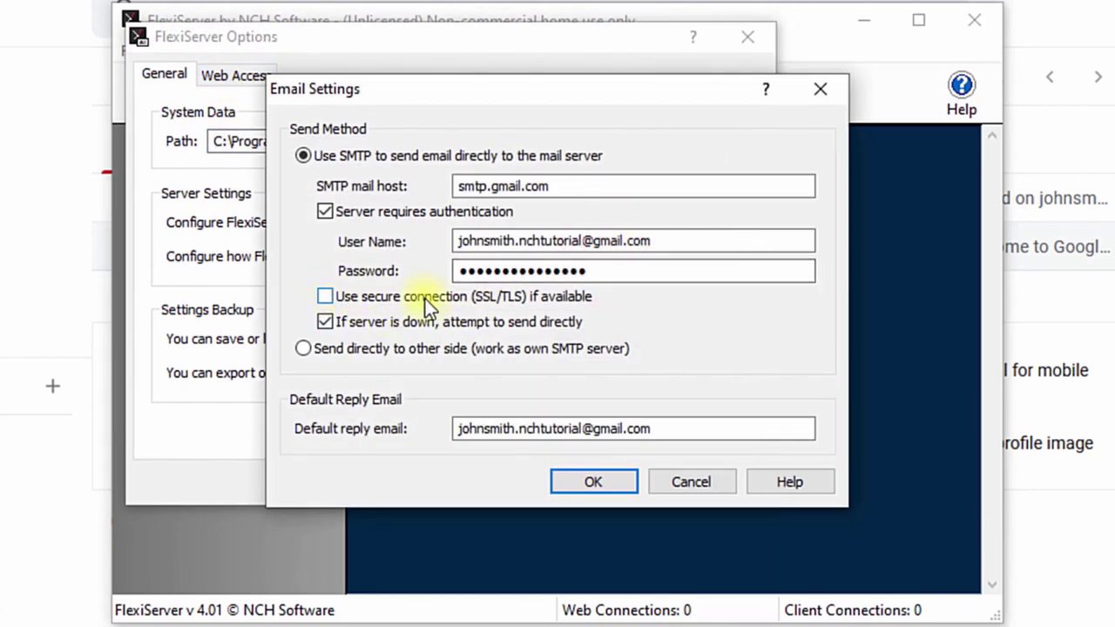
click(325, 297)
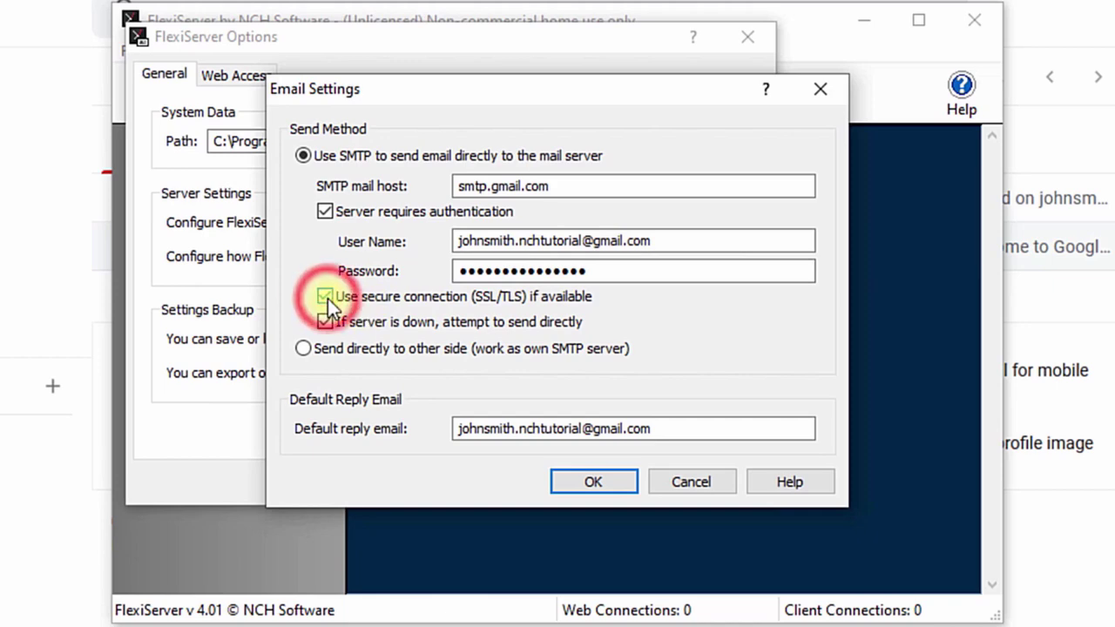
click(588, 484)
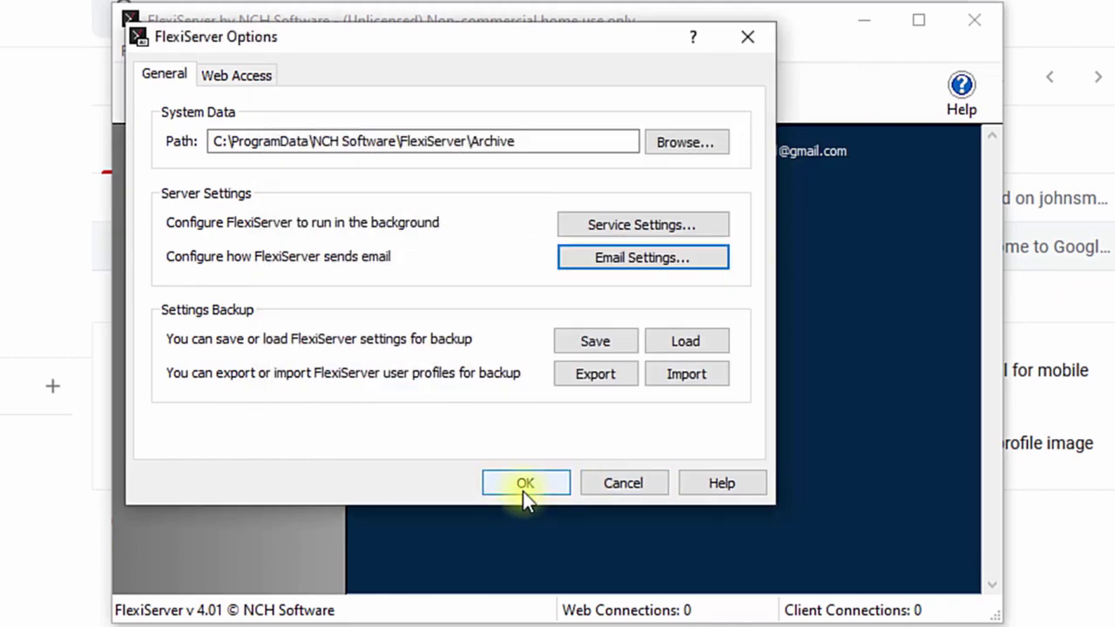
click(524, 486)
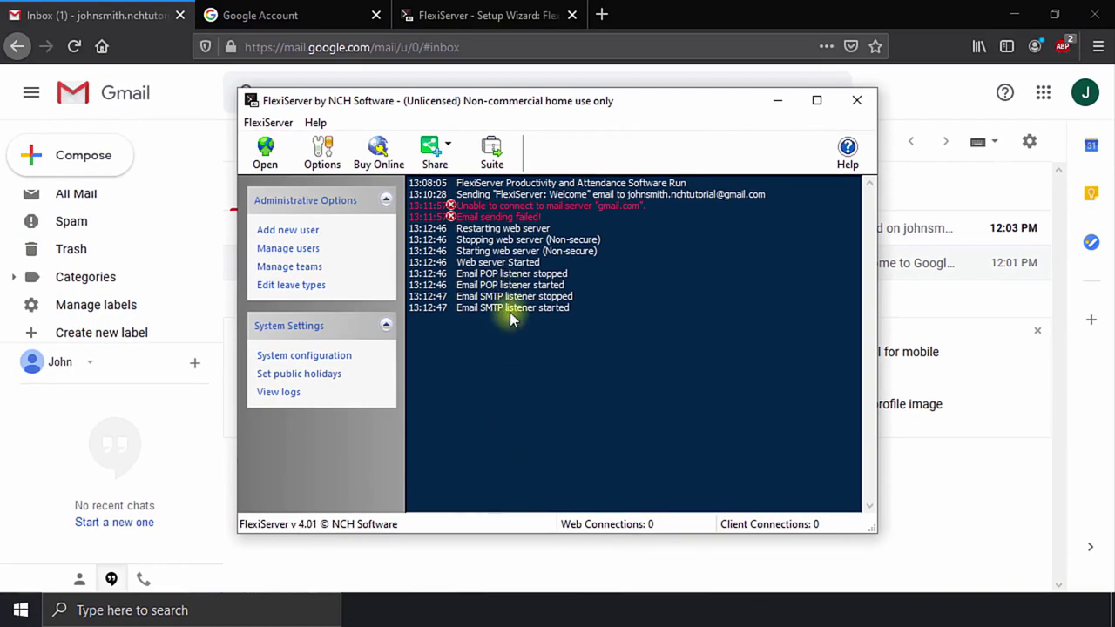
click(109, 10)
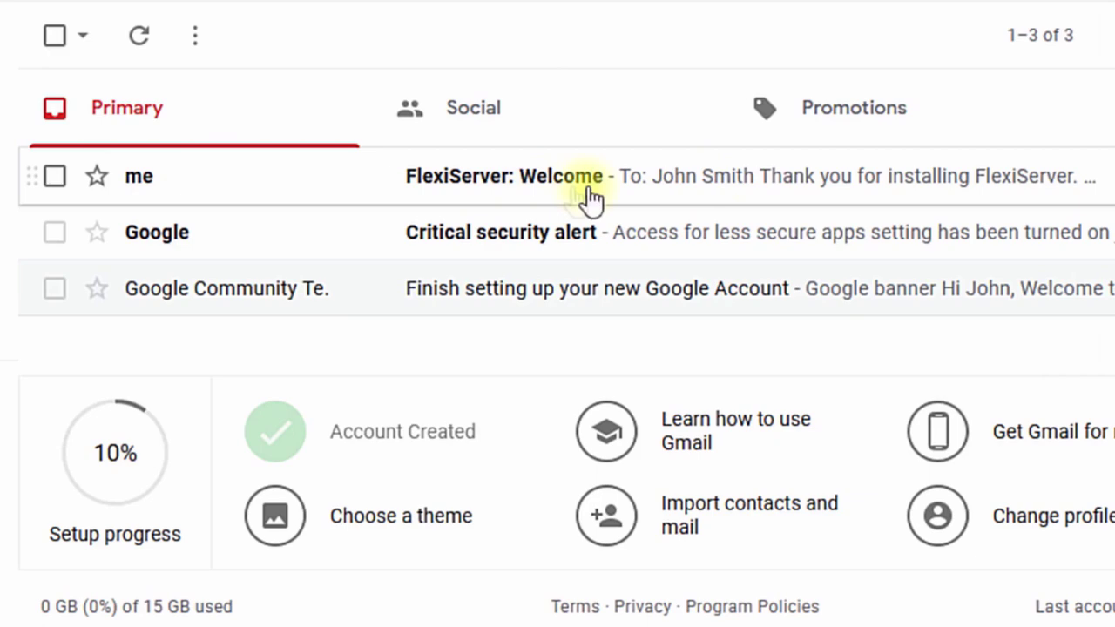
click(710, 184)
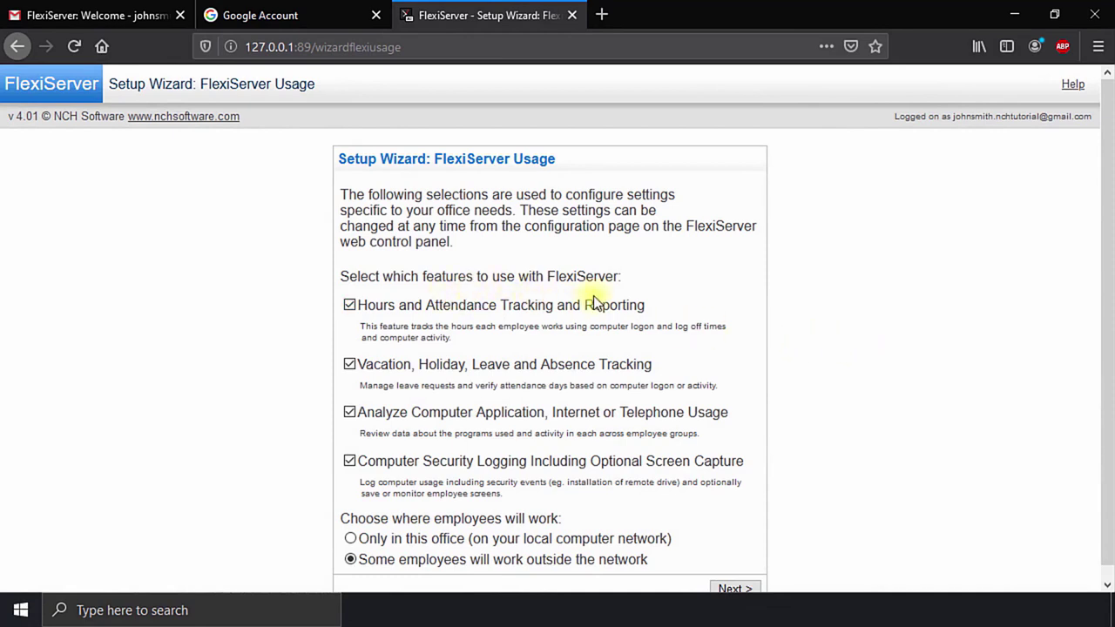
Step: Uncheck Vacation, Analyze and Computer Security Logging, and allow some employees to work outside the network
click(349, 364)
click(348, 413)
click(349, 461)
click(453, 537)
click(350, 562)
scroll(762, 522, down, 1)
click(736, 577)
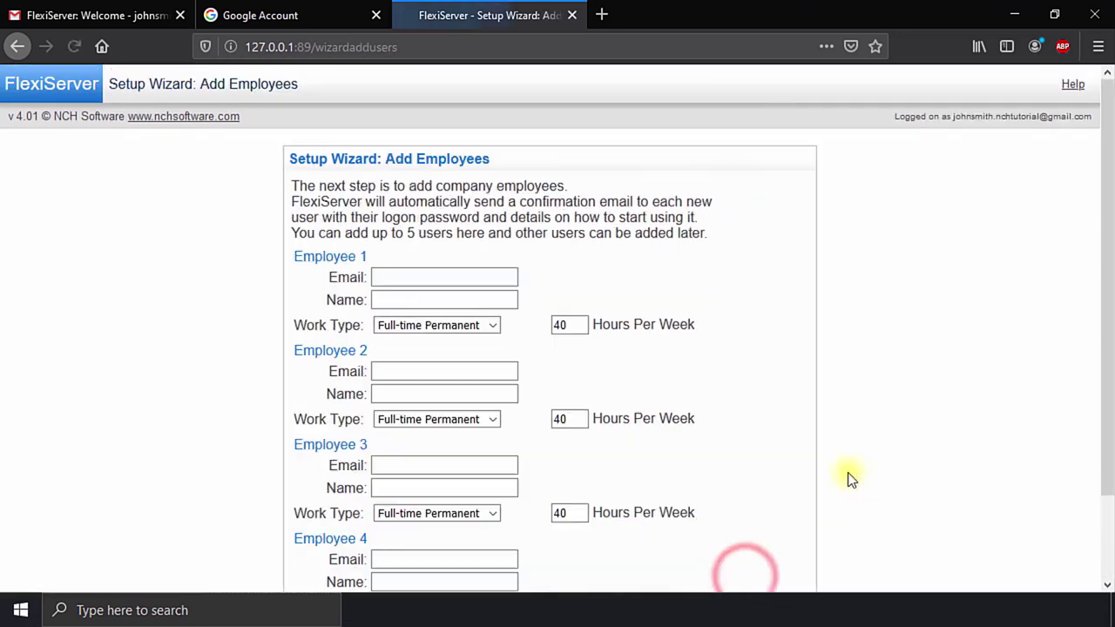
Step: Add Employee 1 with their e-mail address and full name, then continue
click(444, 277)
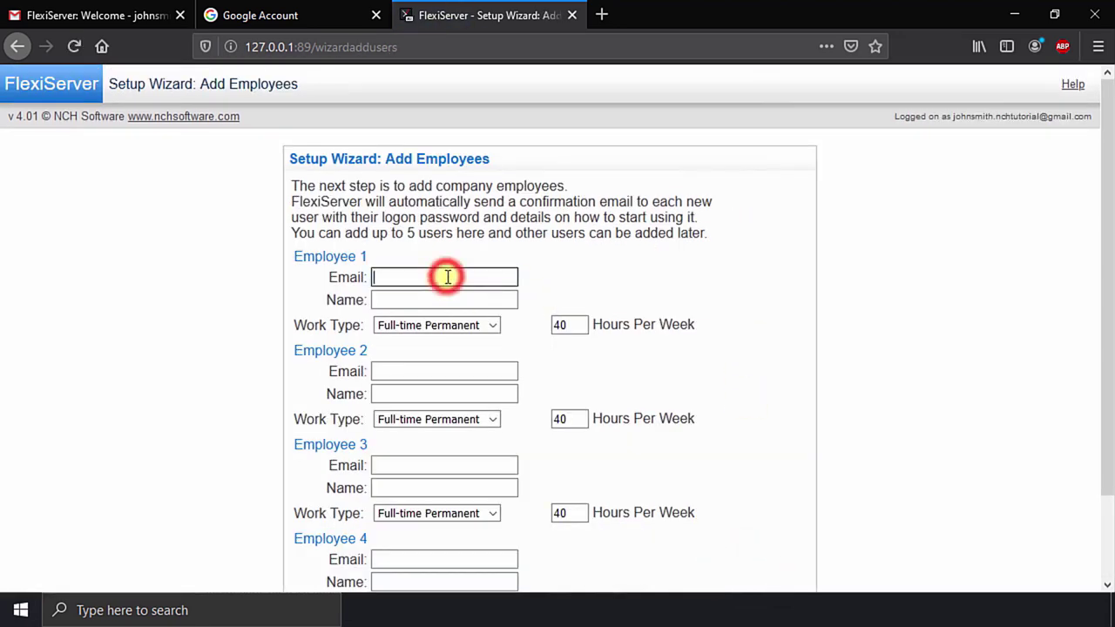
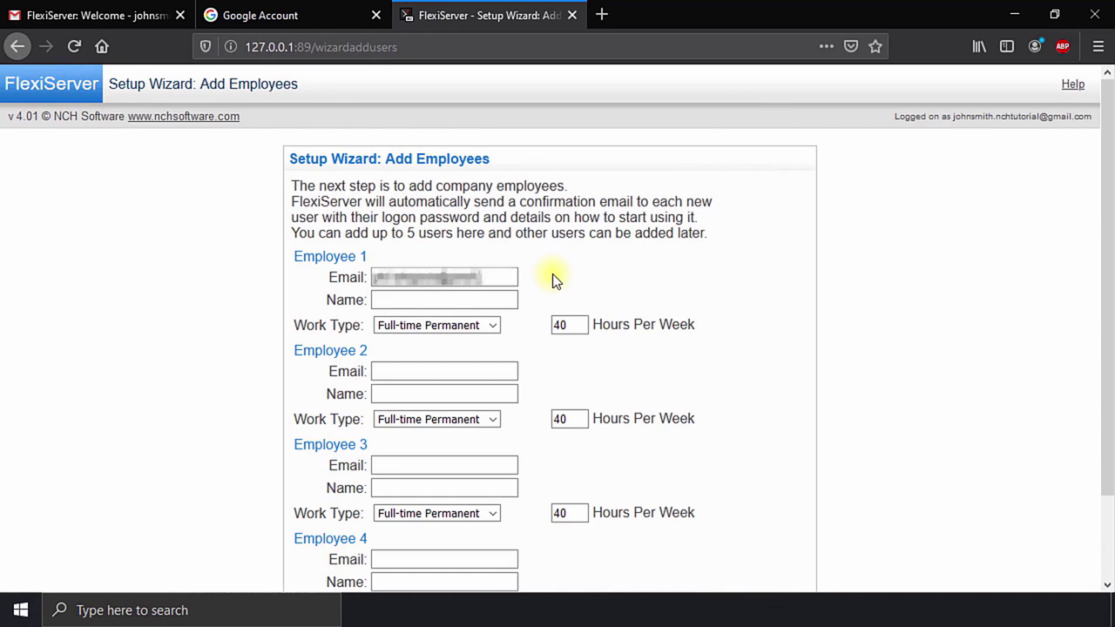
key(Tab)
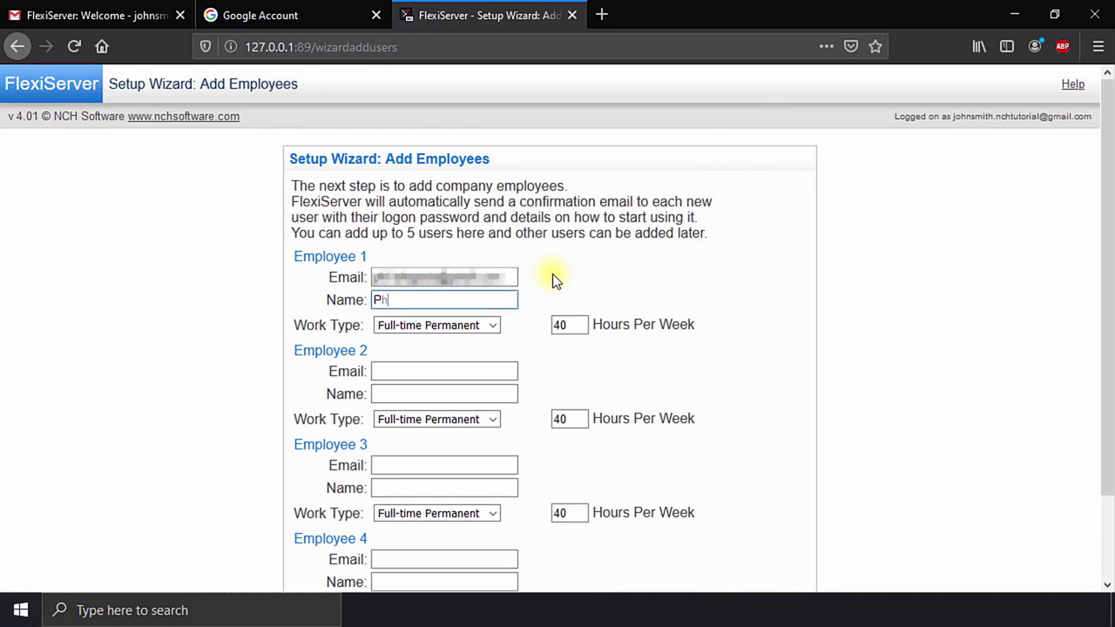
scroll(552, 276, down, 2)
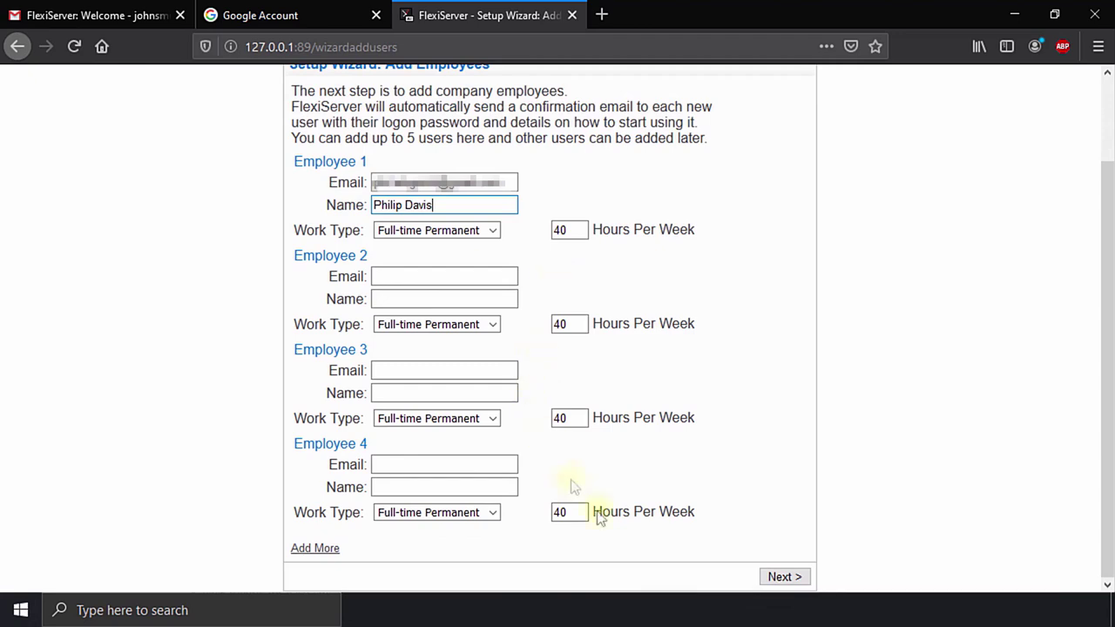
click(786, 578)
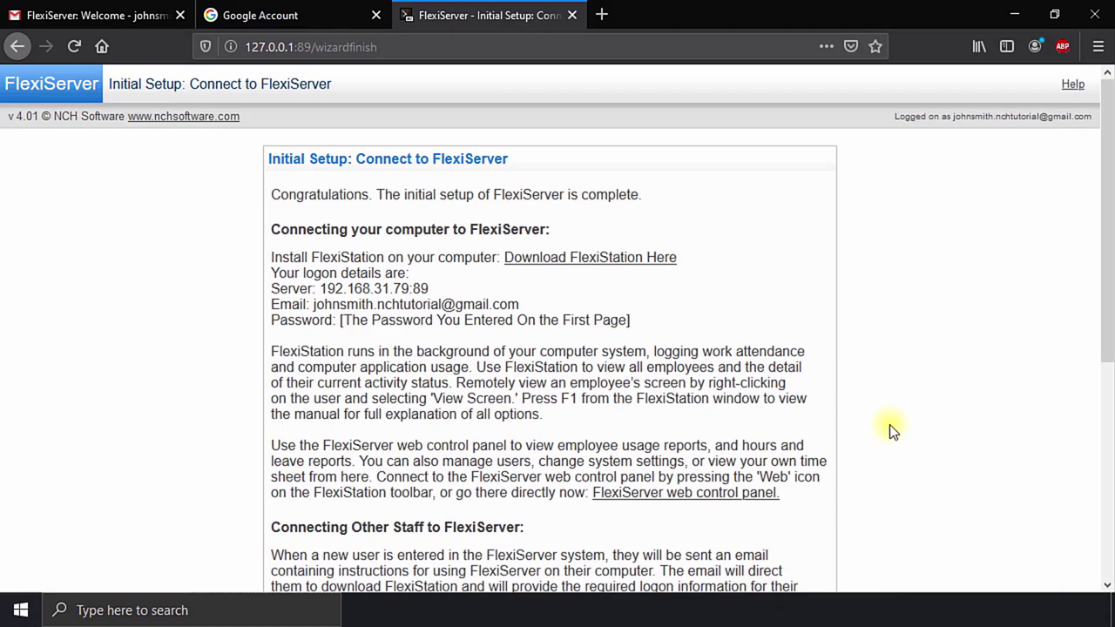
Step: Review the Connect to FlexiServer page and finish the setup wizard
scroll(889, 424, down, 4)
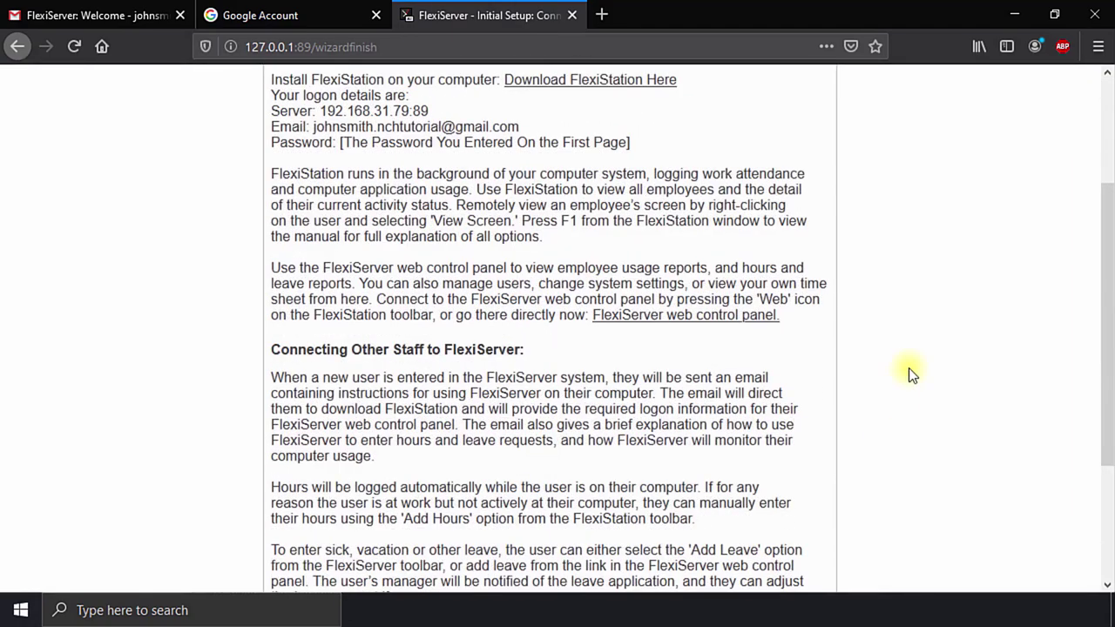
scroll(910, 375, up, 4)
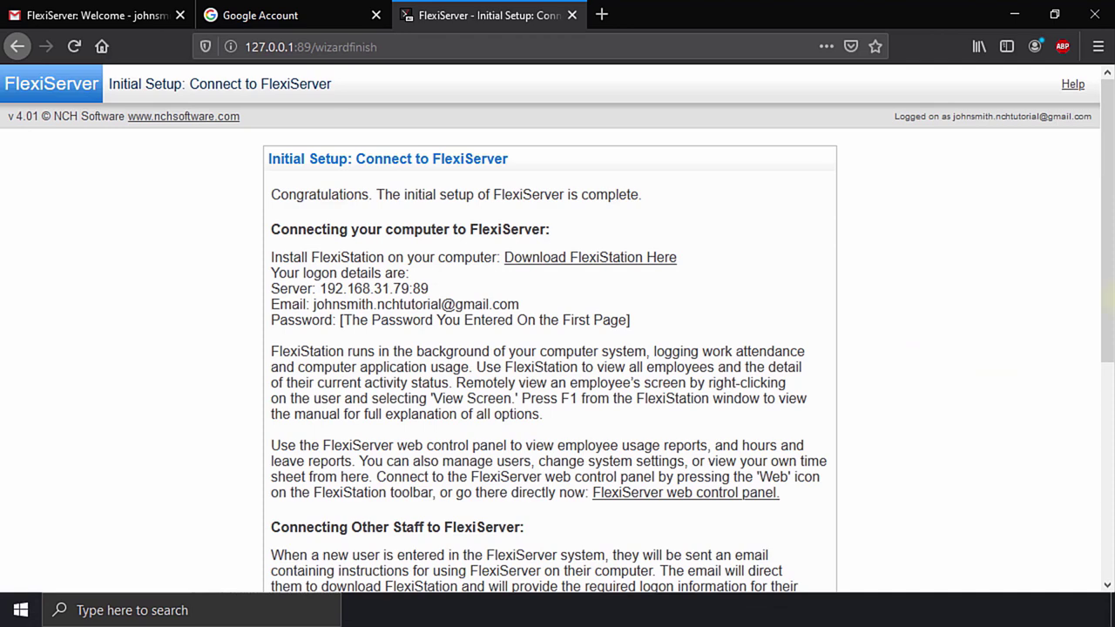
click(1095, 49)
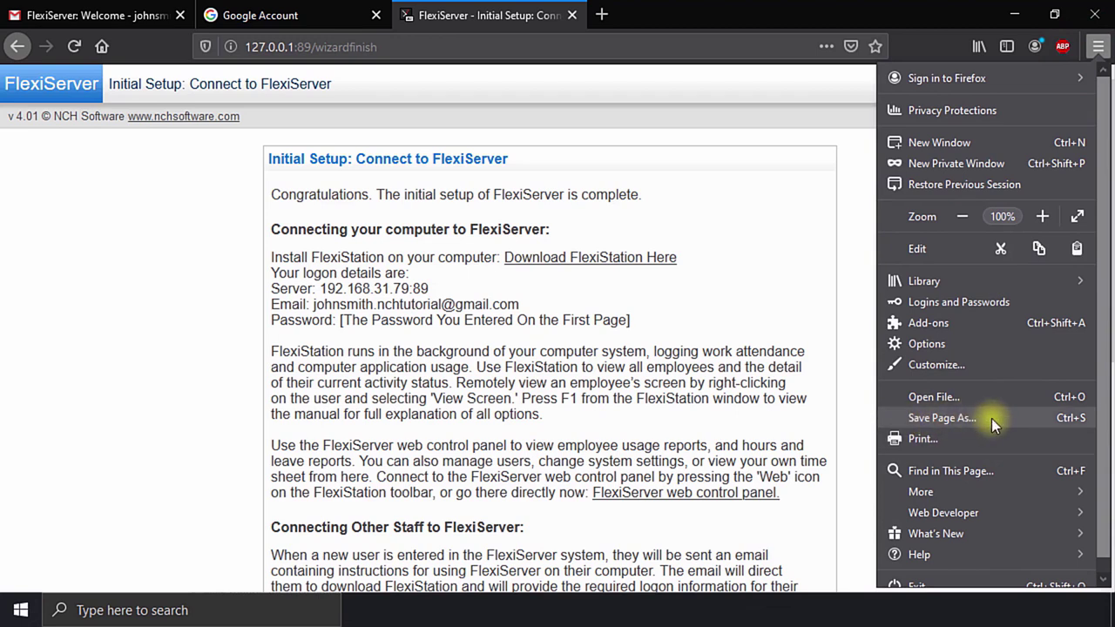
click(844, 415)
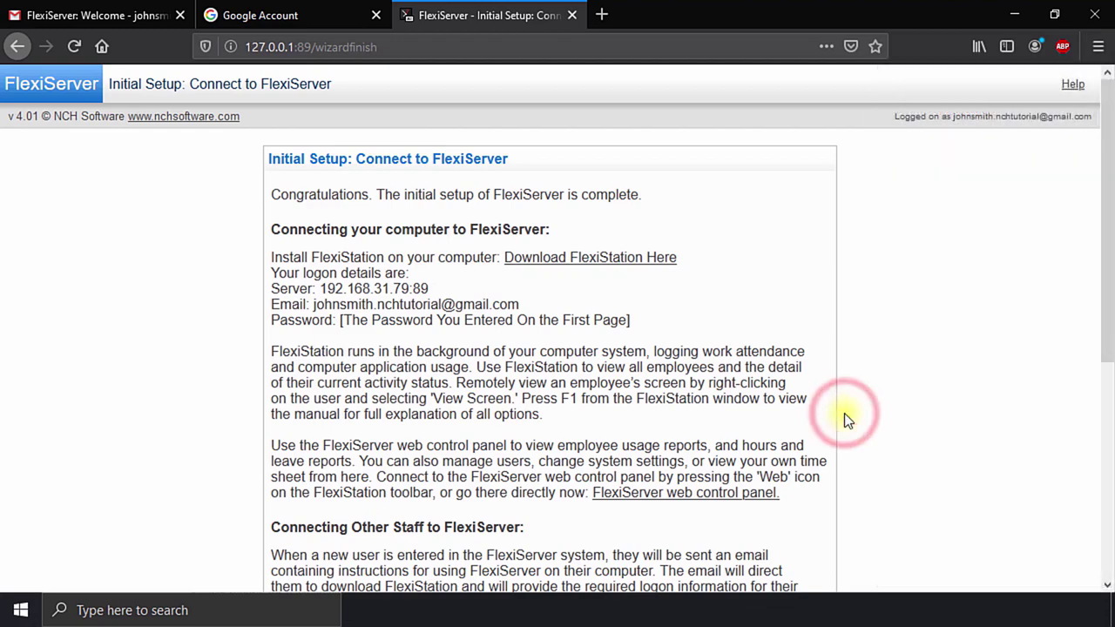
scroll(844, 413, down, 5)
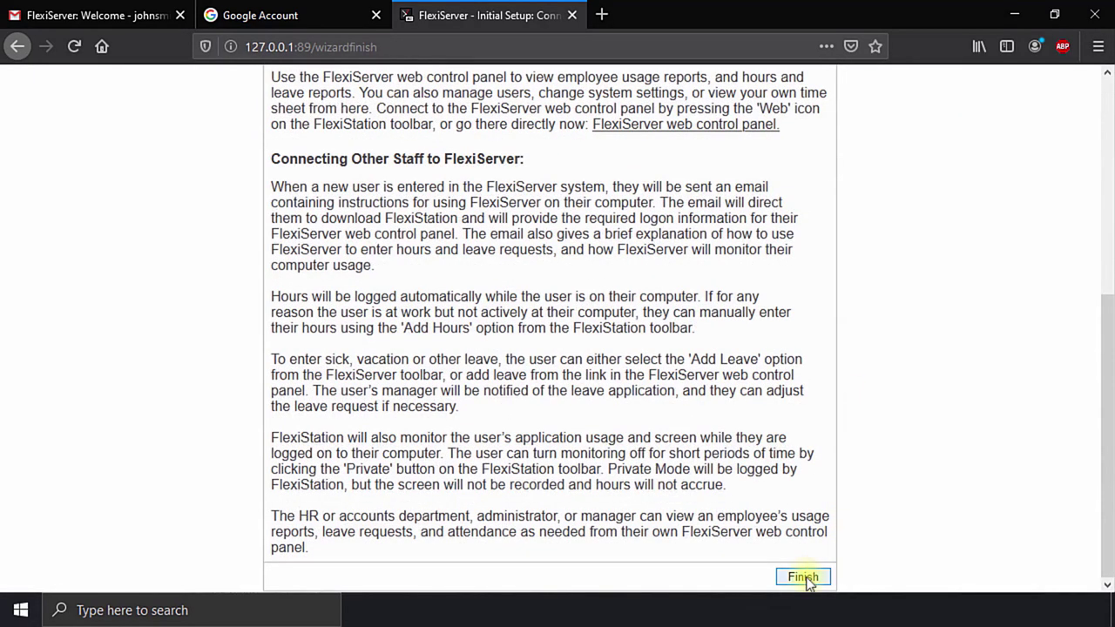
click(803, 577)
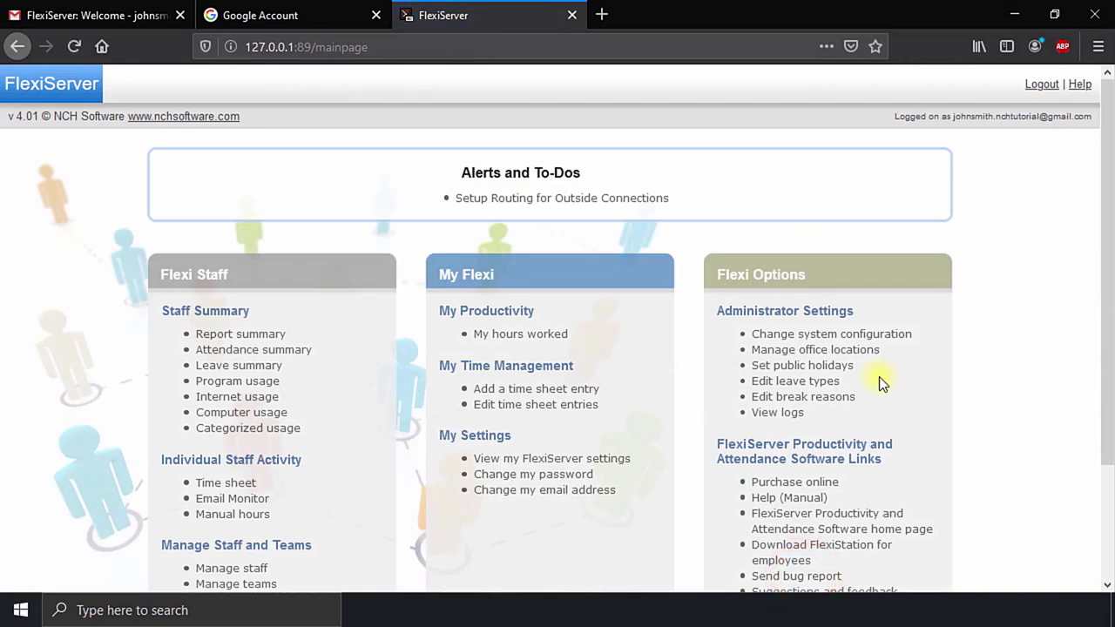
scroll(879, 379, down, 3)
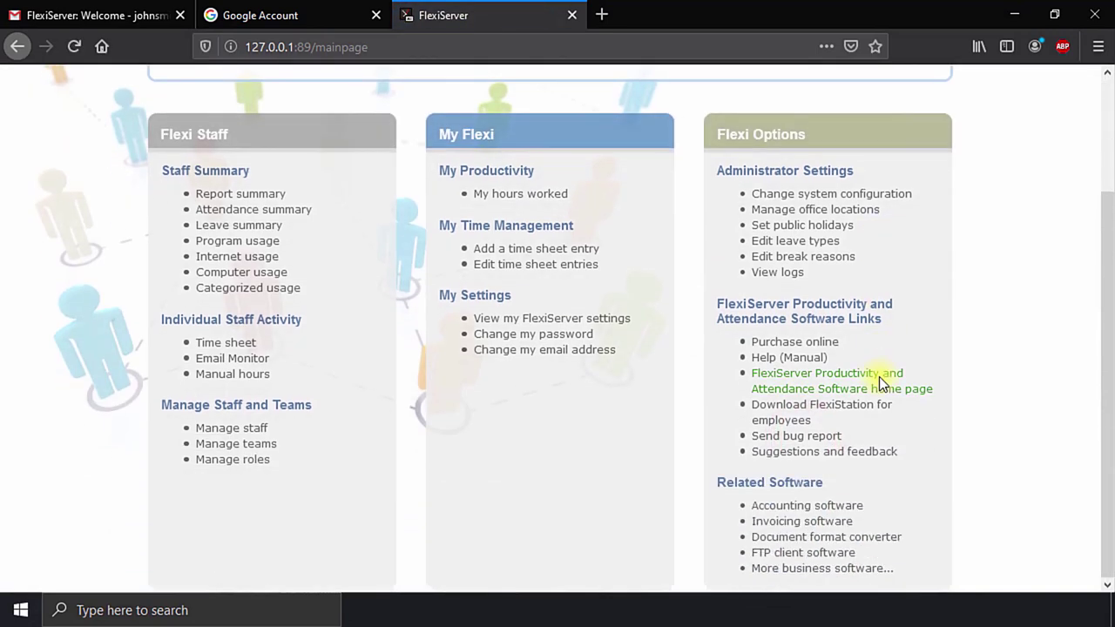
scroll(879, 381, up, 3)
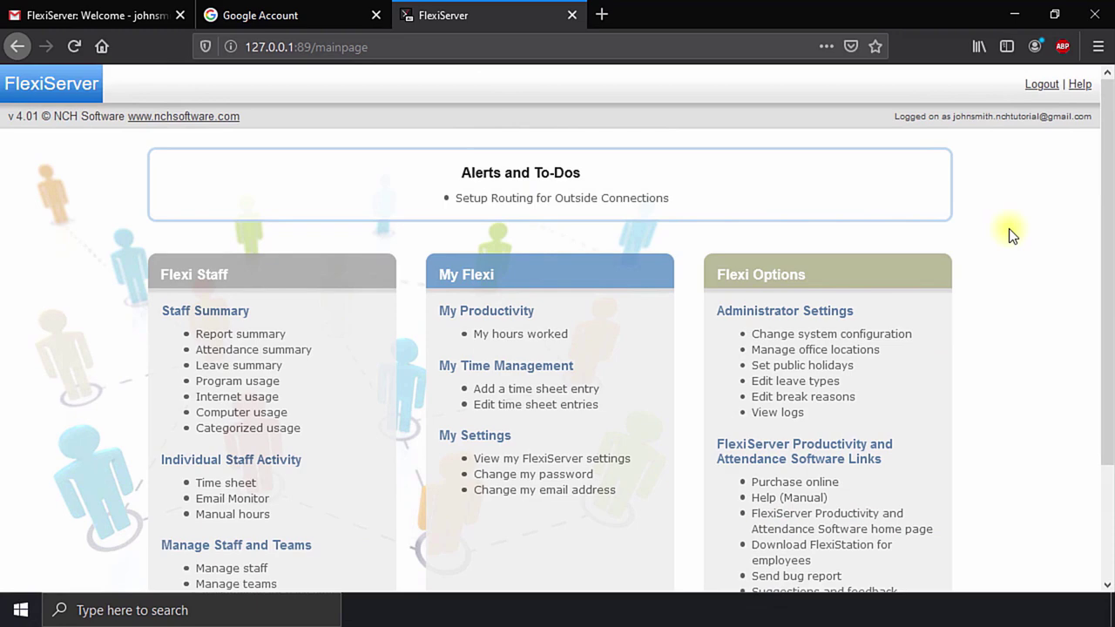
scroll(1008, 233, down, 3)
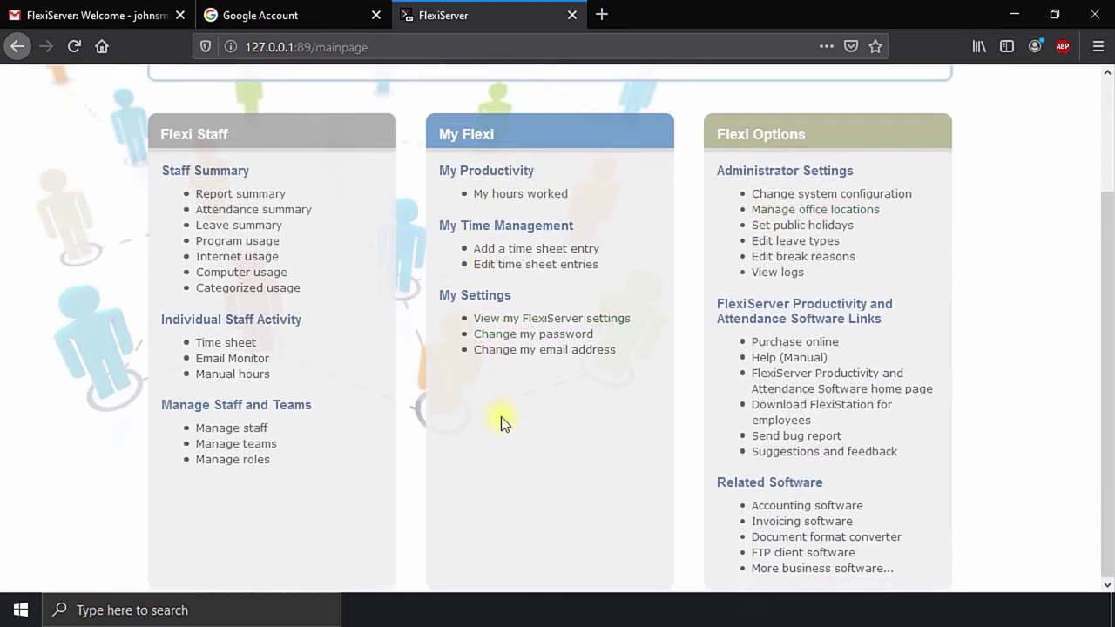
scroll(500, 416, up, 3)
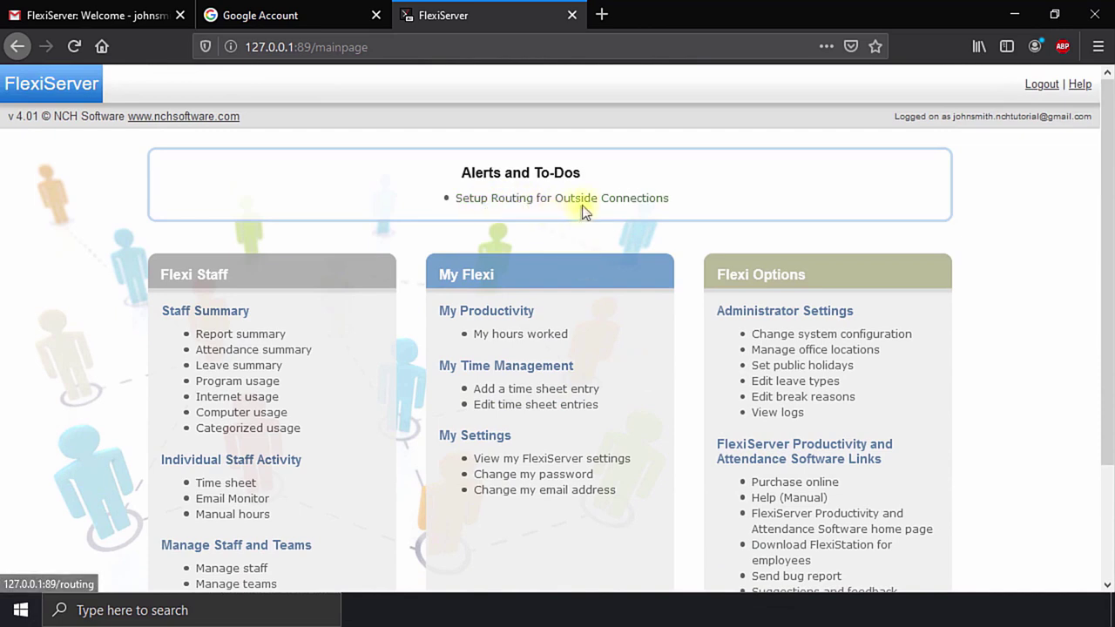
Step: Accept the outside-connection routing options: Static IP (auto detect) on port 89
click(641, 200)
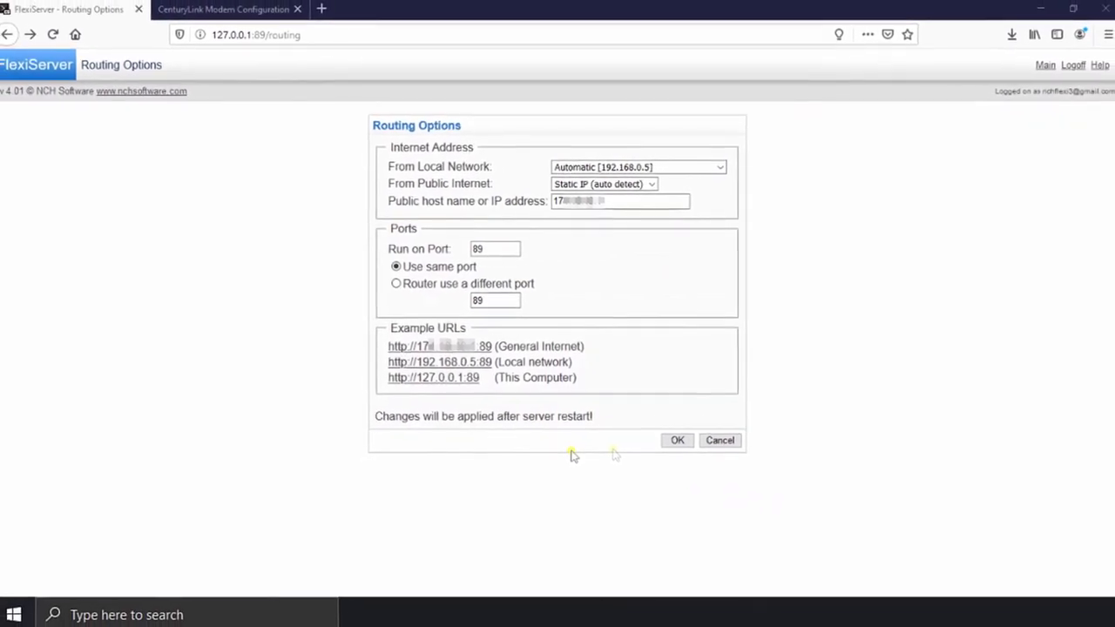
click(675, 438)
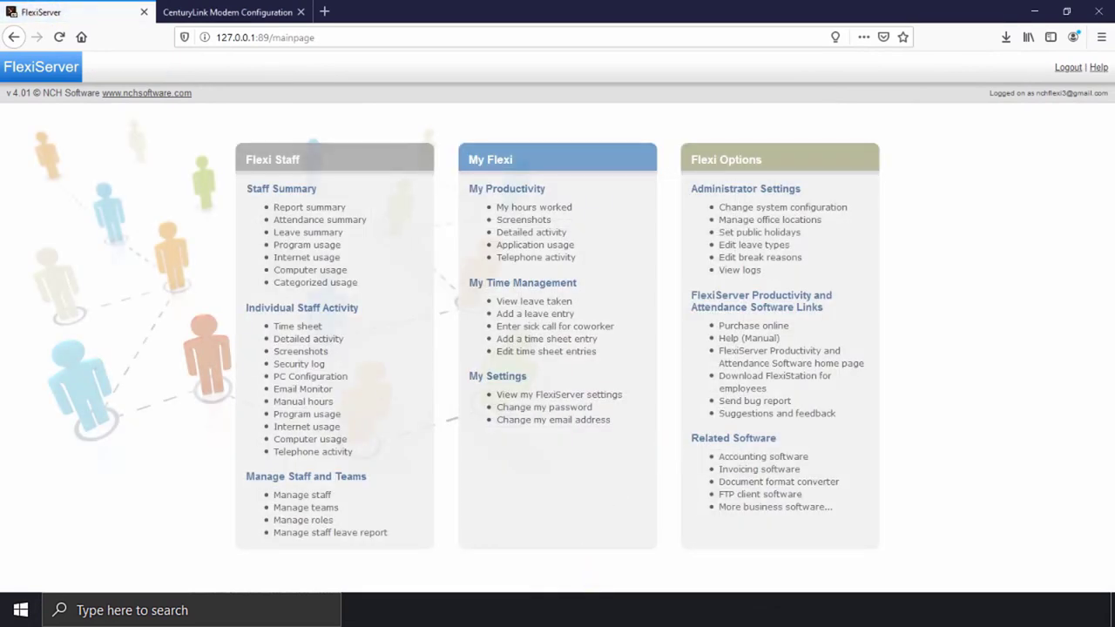
Step: Confirm the Web Access options report the network configured properly, then go to the CenturyLink modem login page
key(alt+Tab)
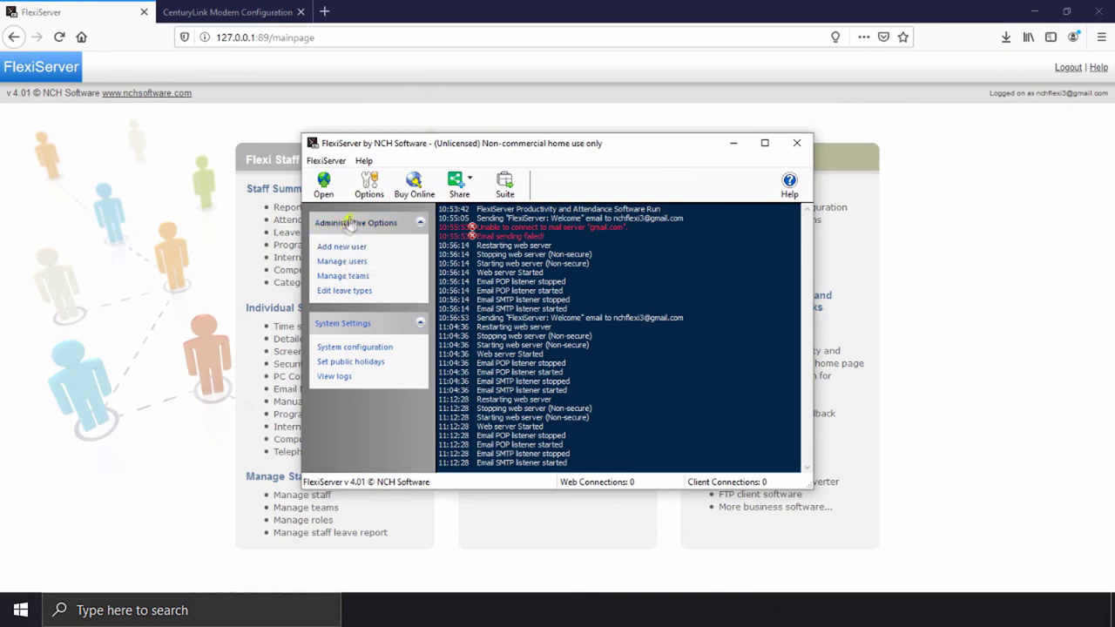
click(369, 185)
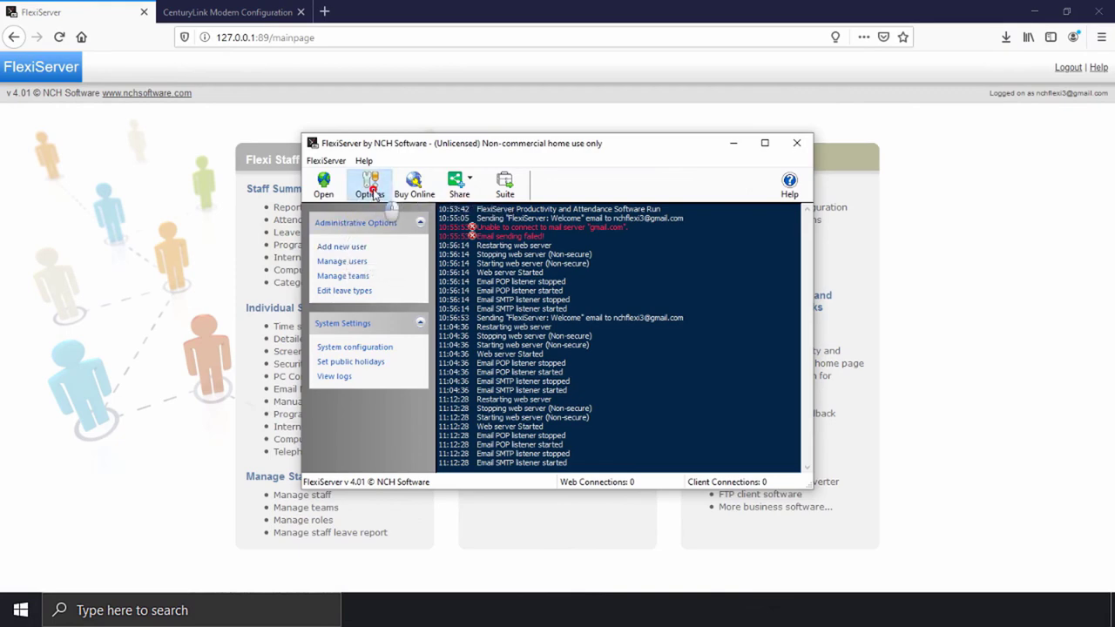
click(372, 175)
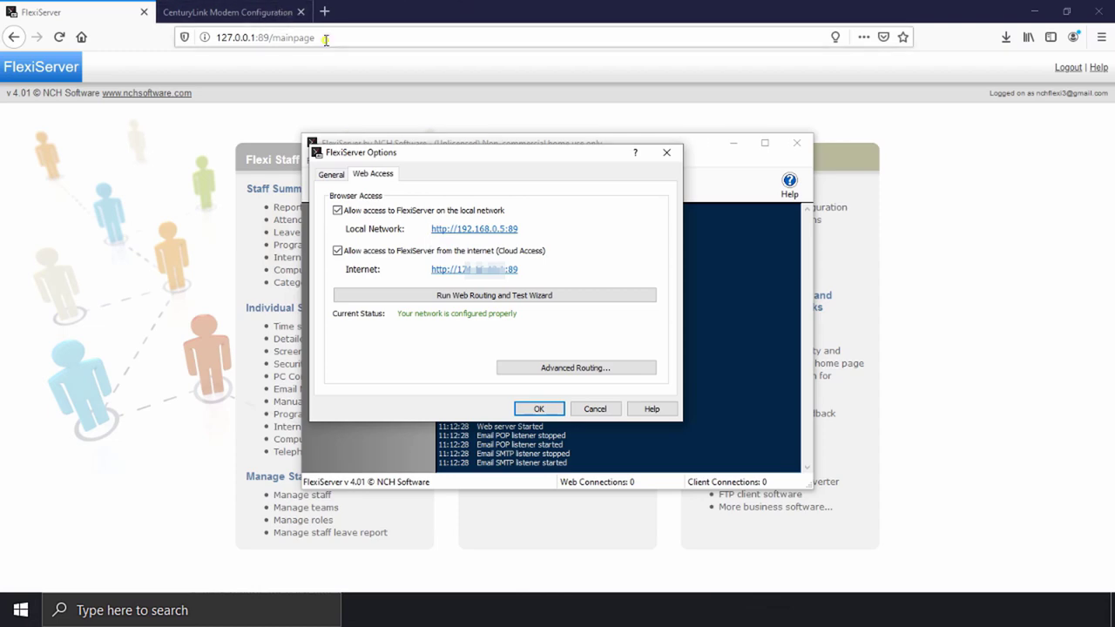
click(541, 409)
click(261, 12)
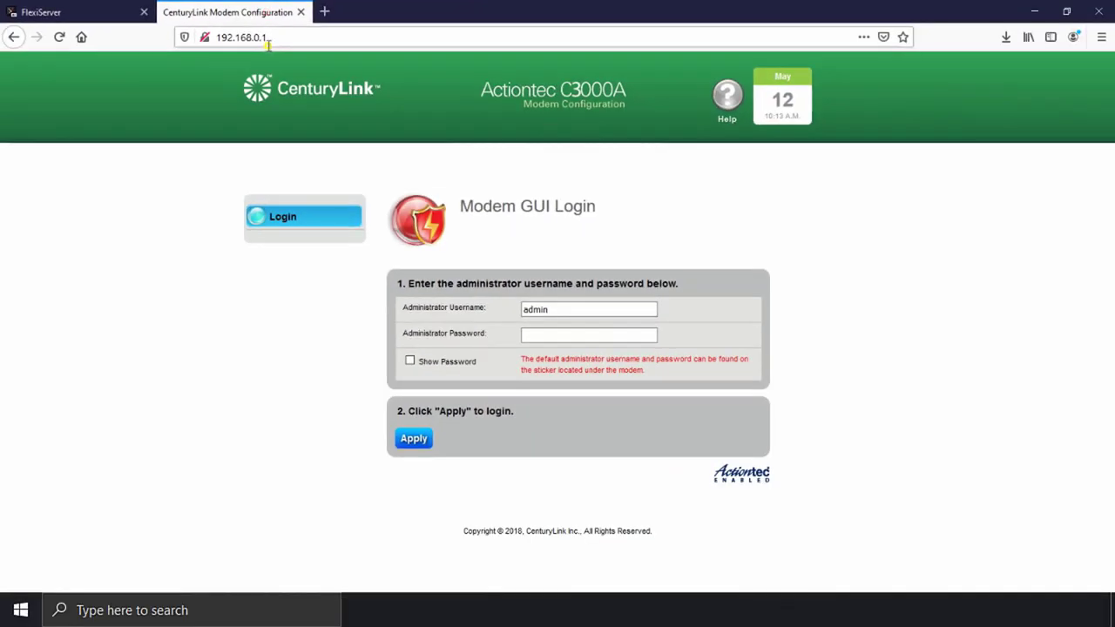
Step: Log in to the modem with the administrator password and open the UPnP page under Advanced Setup
click(542, 340)
text(******)
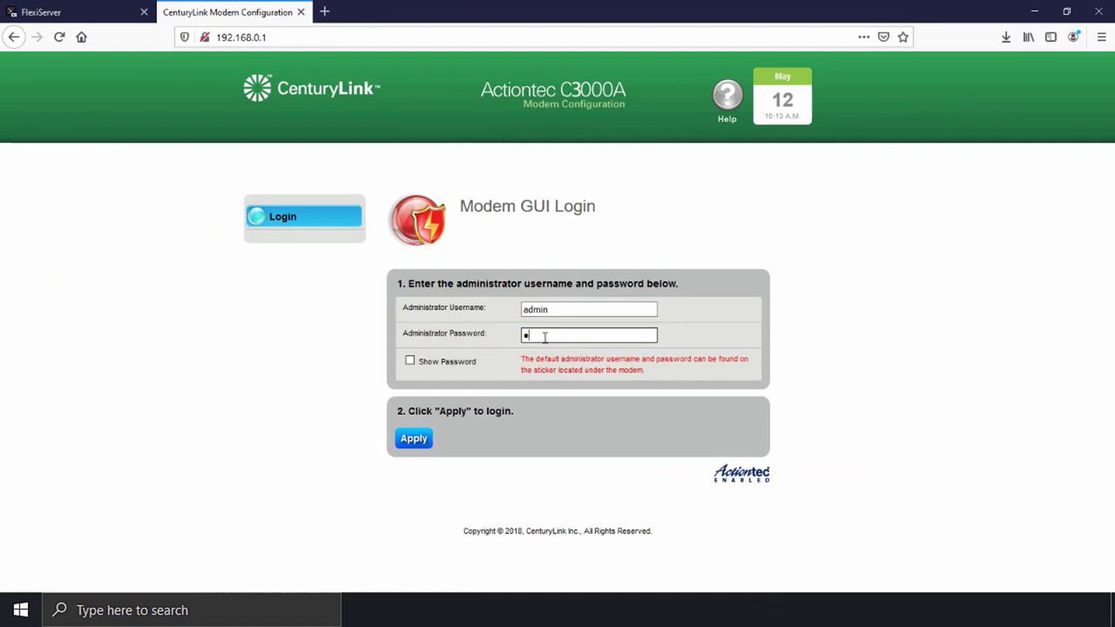
text(***)
click(419, 442)
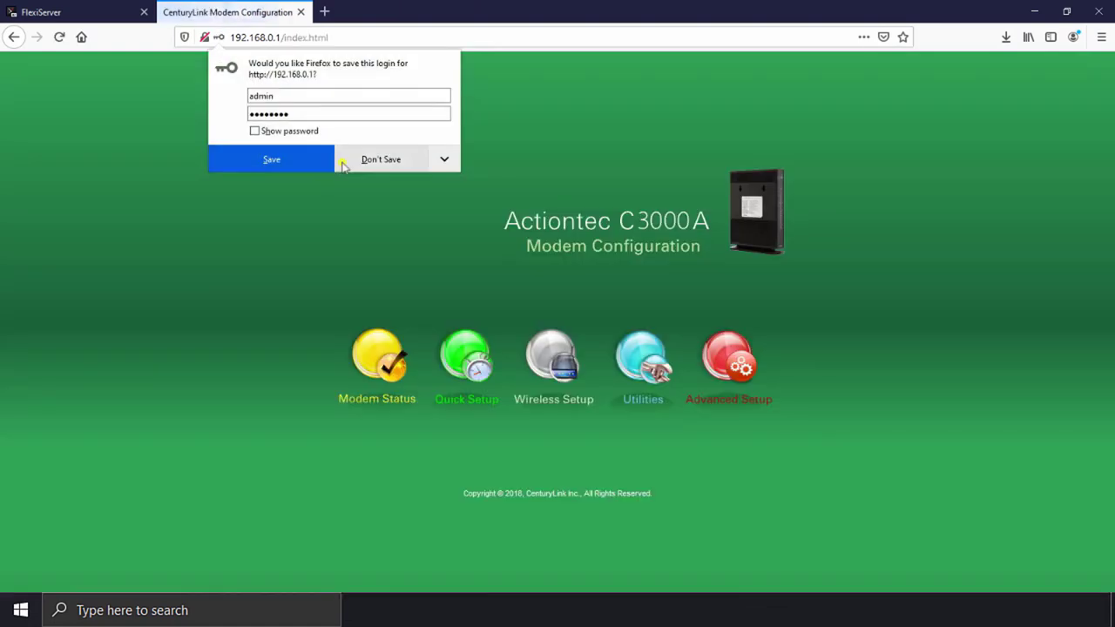
click(736, 371)
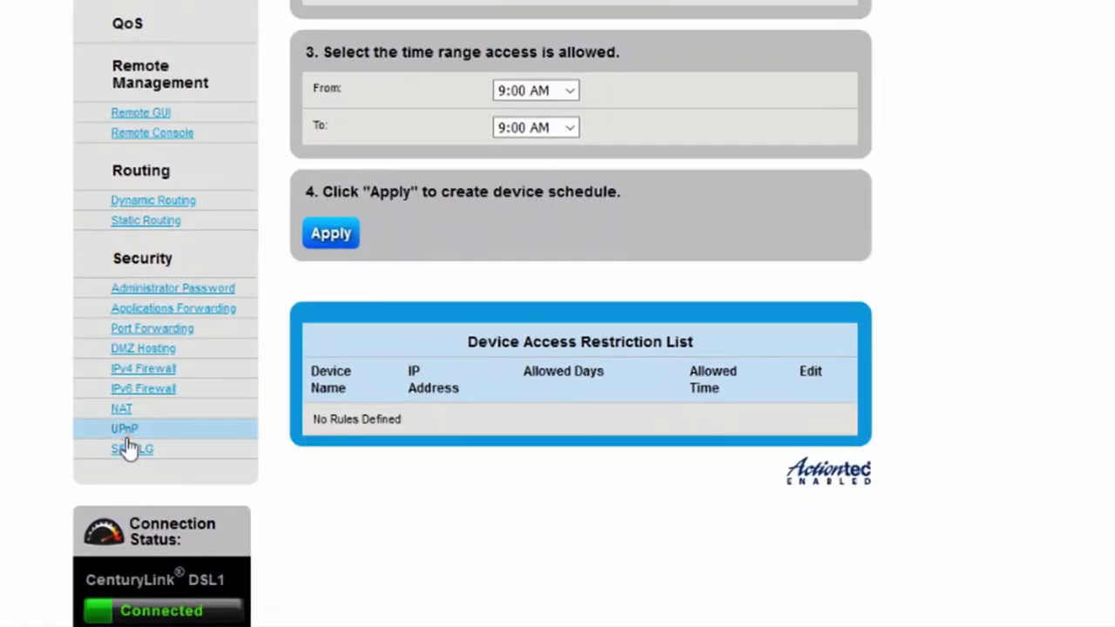
click(125, 436)
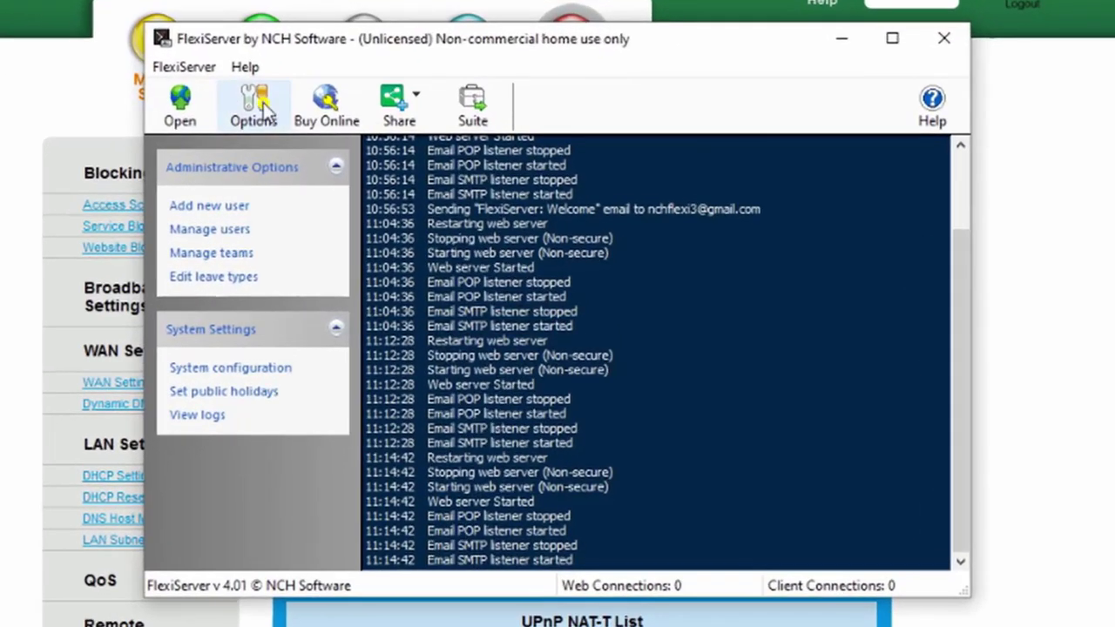
Step: Test the public connection for port 89 in FlexiServer's Web Access advanced routing, then close it
click(353, 176)
click(265, 96)
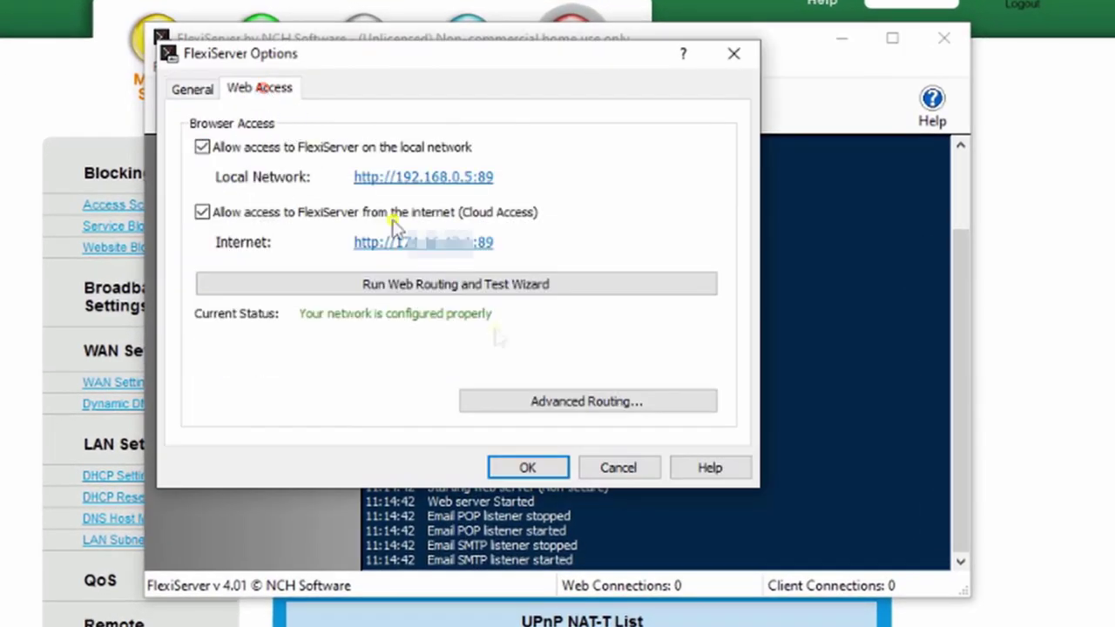
click(565, 405)
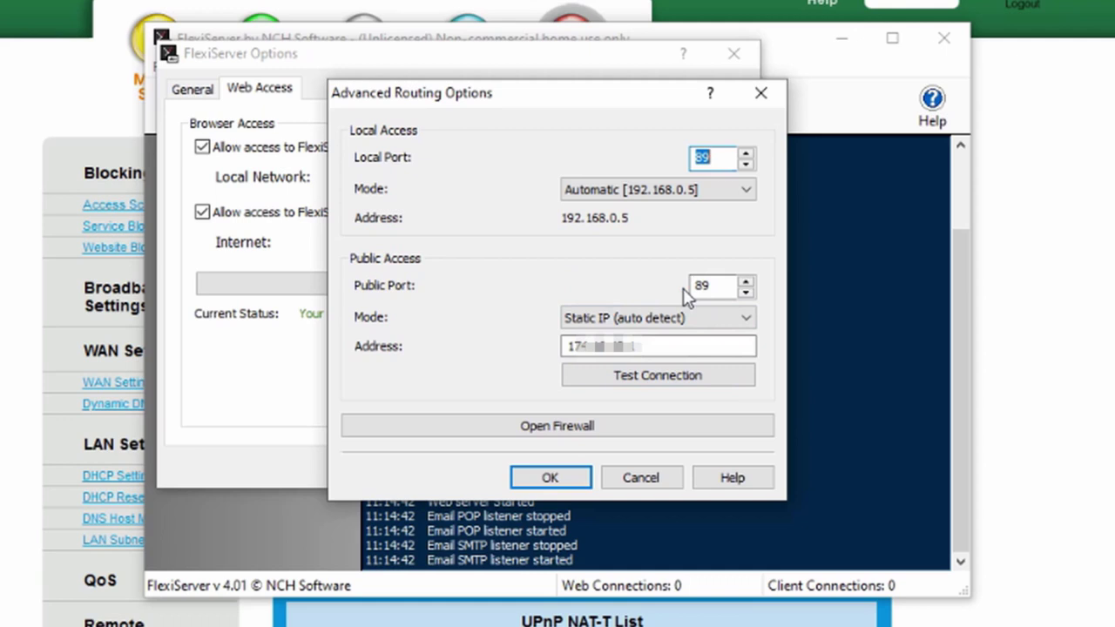
click(675, 389)
click(674, 408)
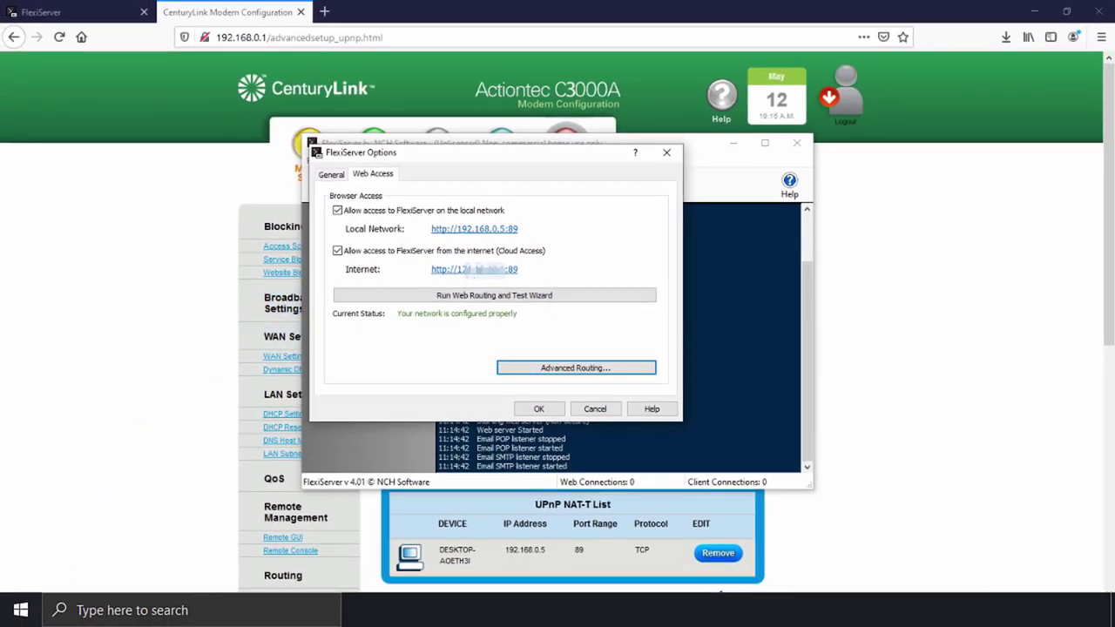
right_click(21, 609)
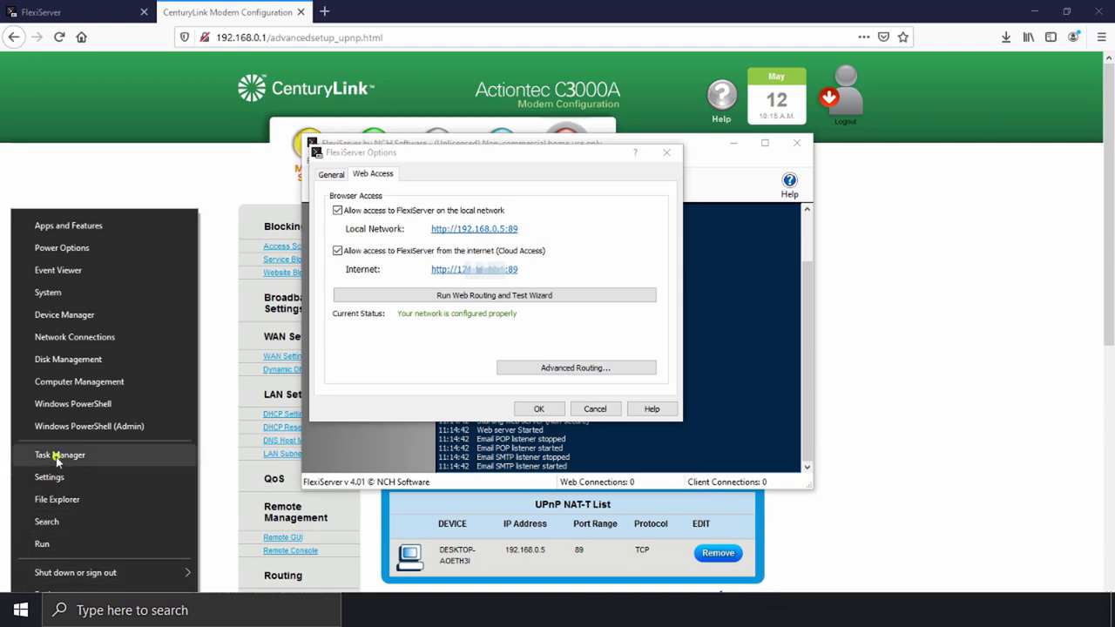
Step: Run ipconfig in Windows PowerShell to show default gateway 192.168.0.1 and mask 255.255.255.0
click(72, 405)
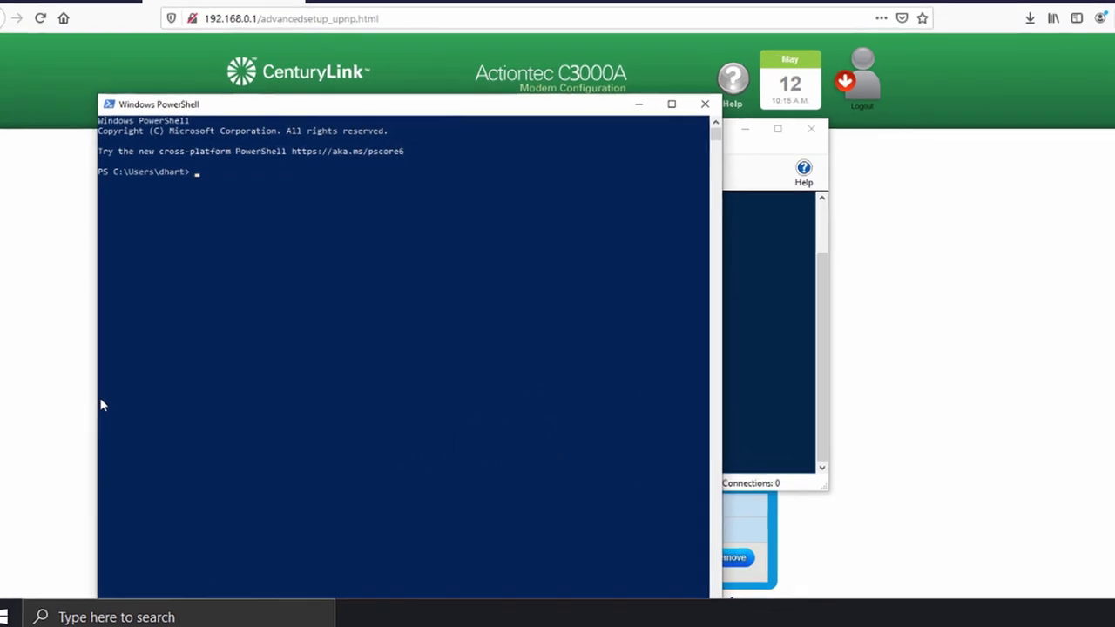
text(ipconfi)
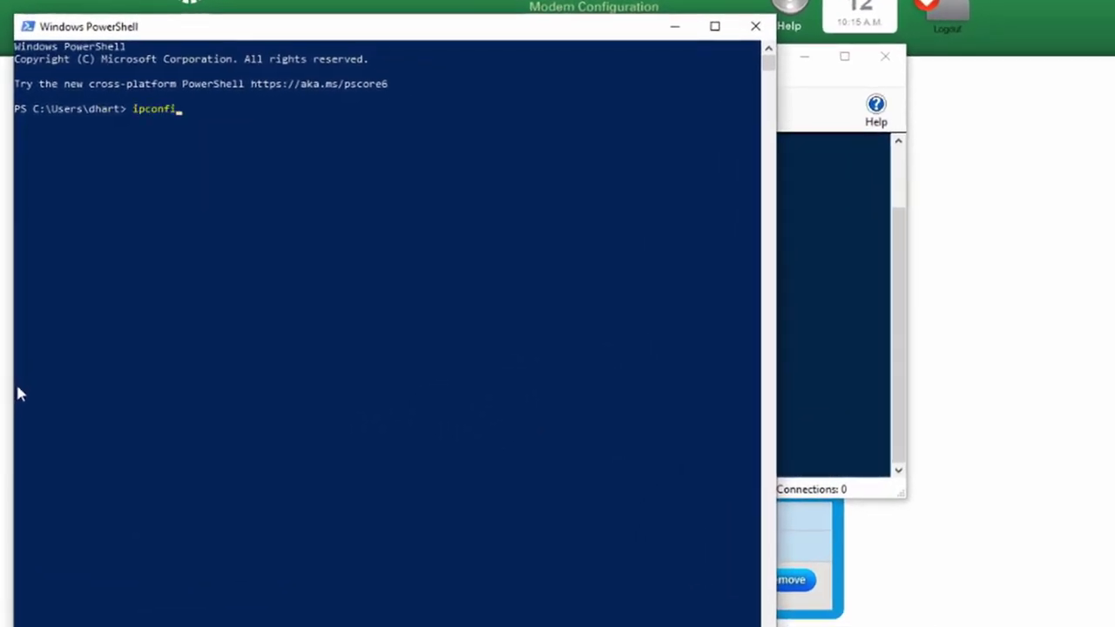
text(g)
key(Return)
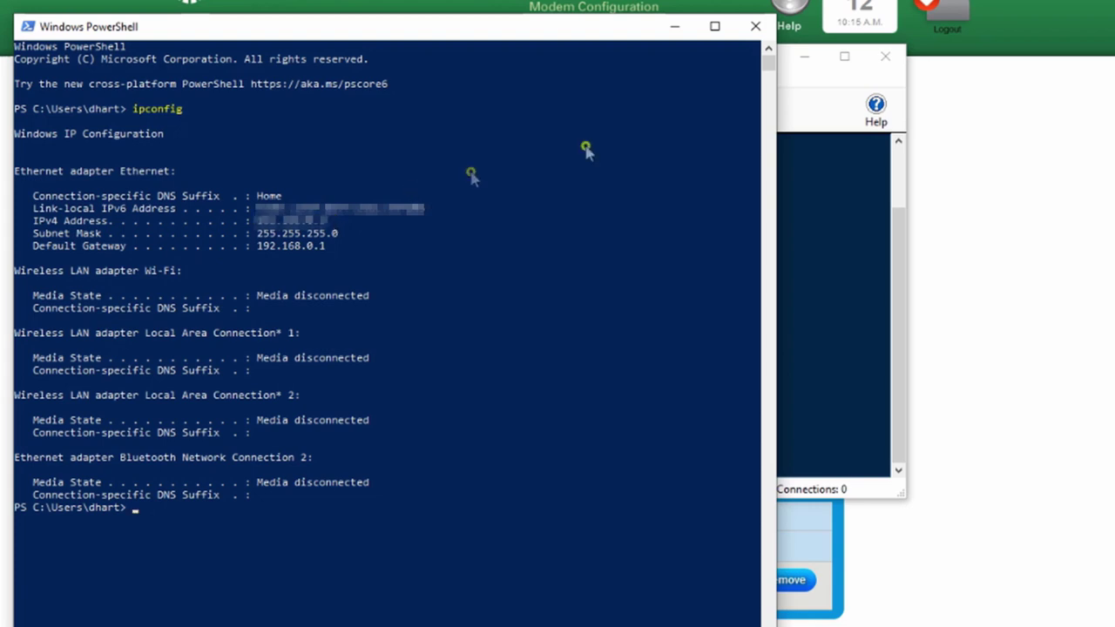
Step: Close PowerShell and keep FlexiServer's local access mode on Automatic in Advanced Routing
click(755, 26)
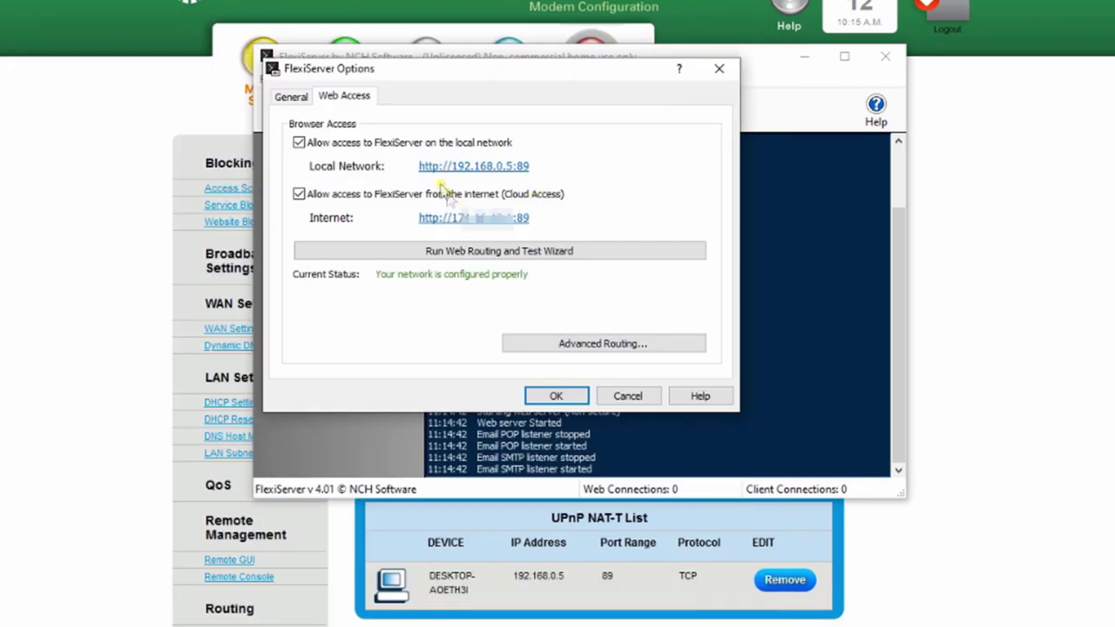
click(560, 344)
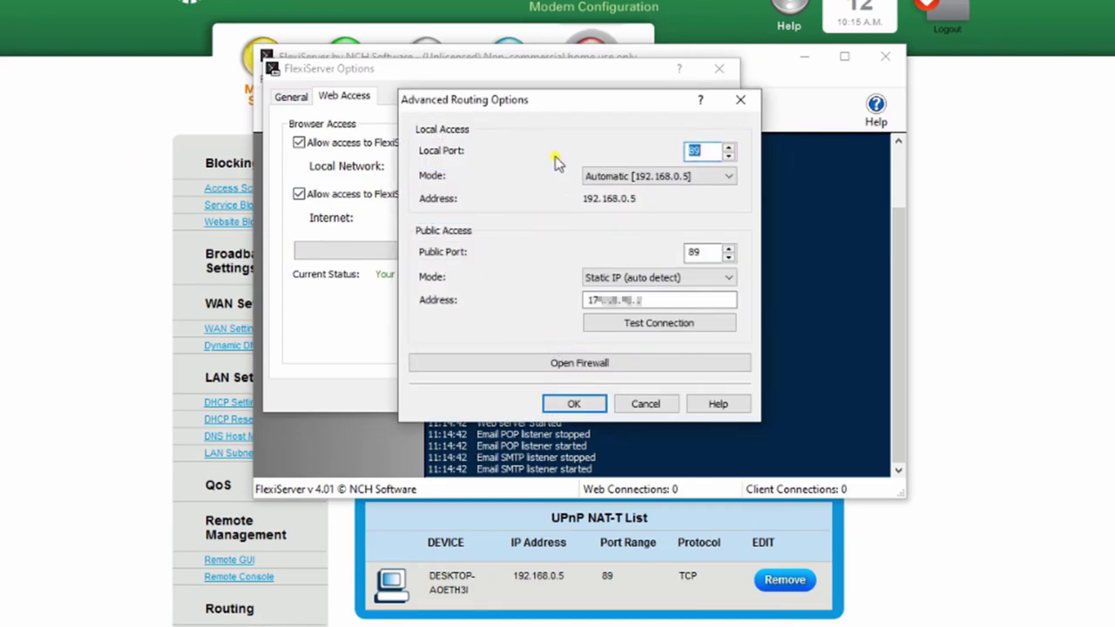
click(590, 179)
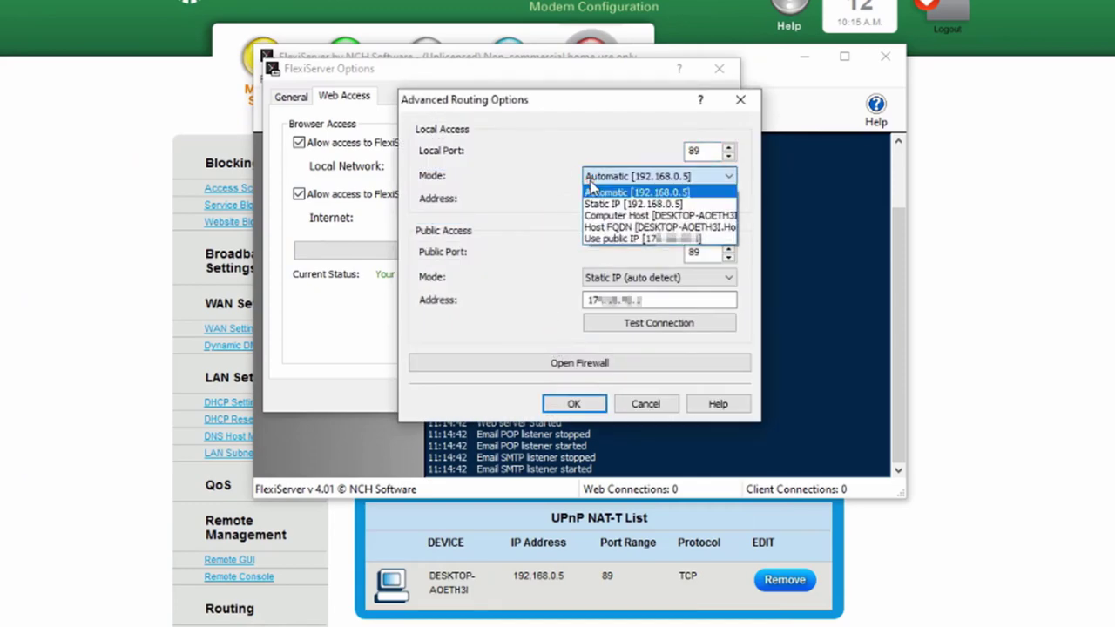
click(590, 185)
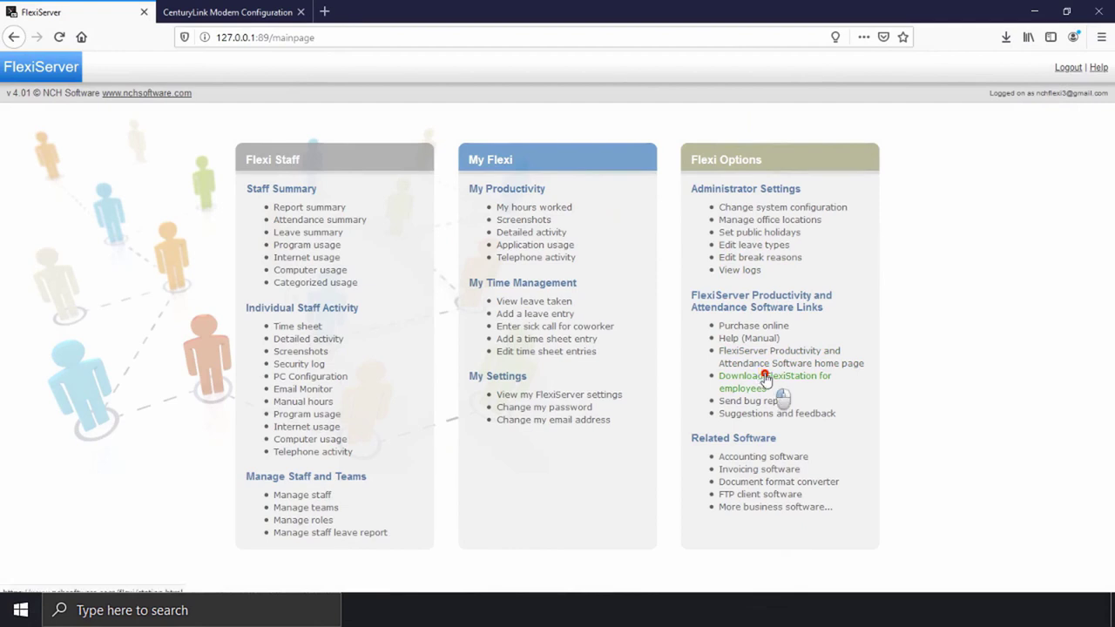
Step: Download the Windows FlexiStation installer and install it, skipping the optional extra programs
click(771, 389)
click(648, 271)
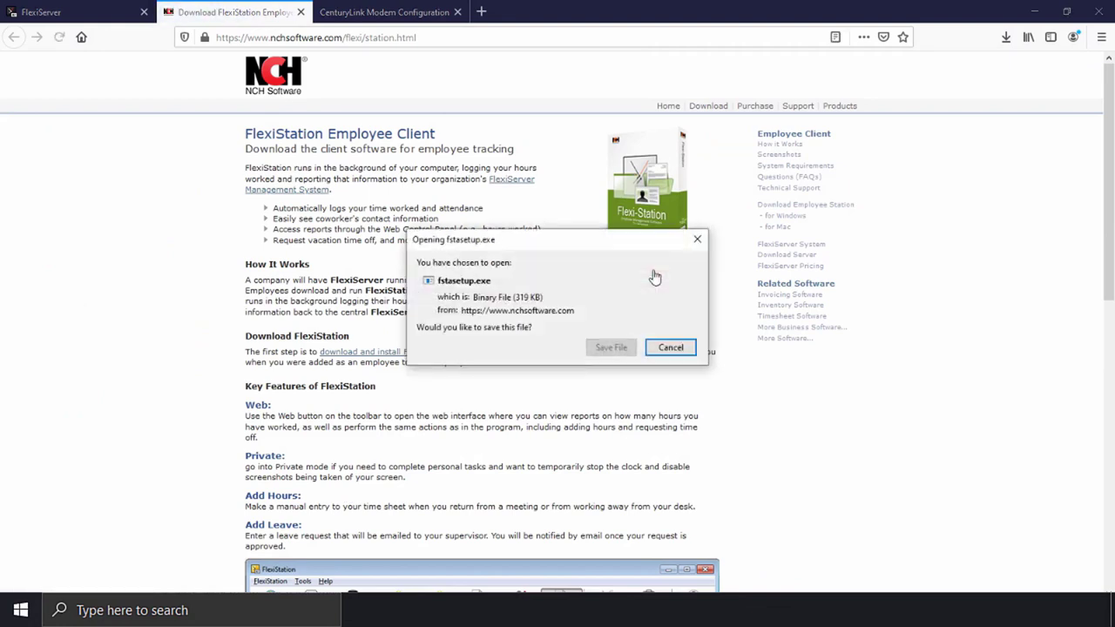
click(612, 348)
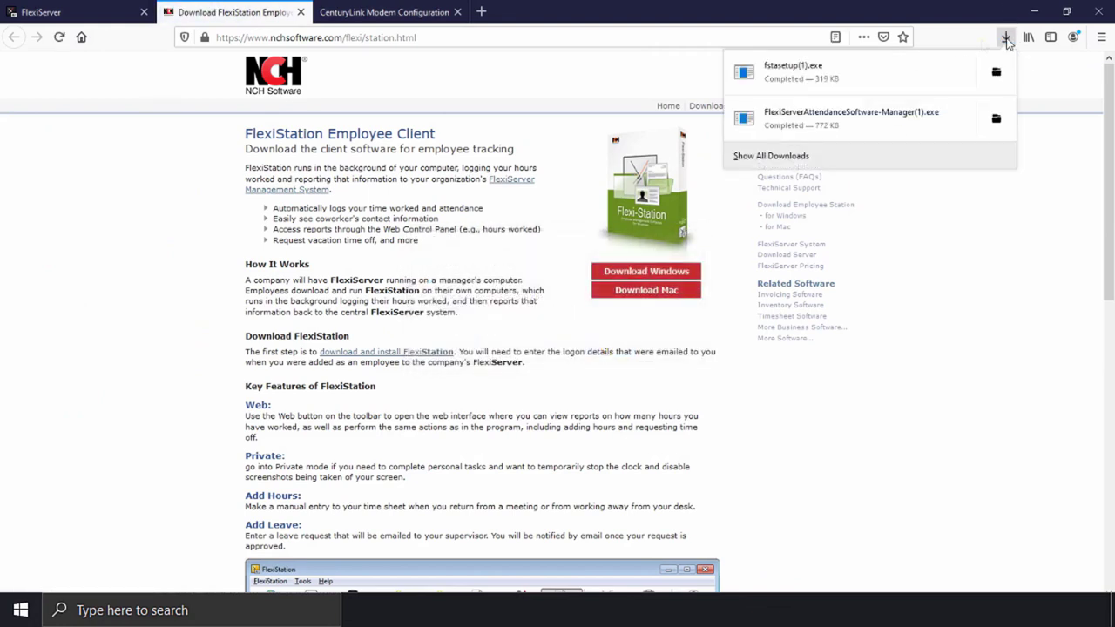
click(509, 398)
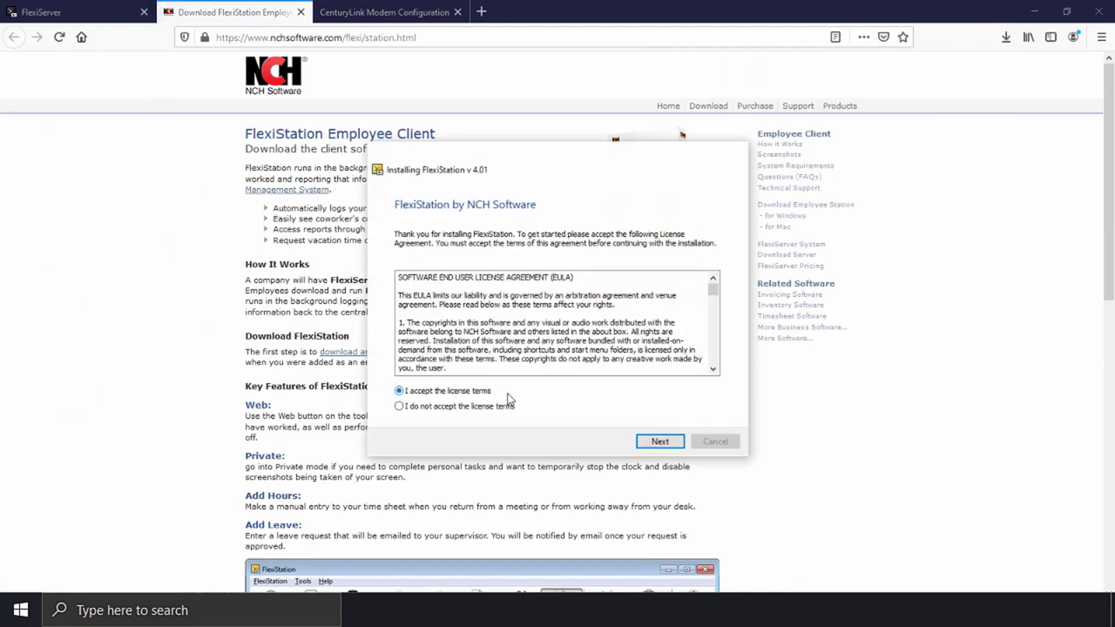
click(672, 442)
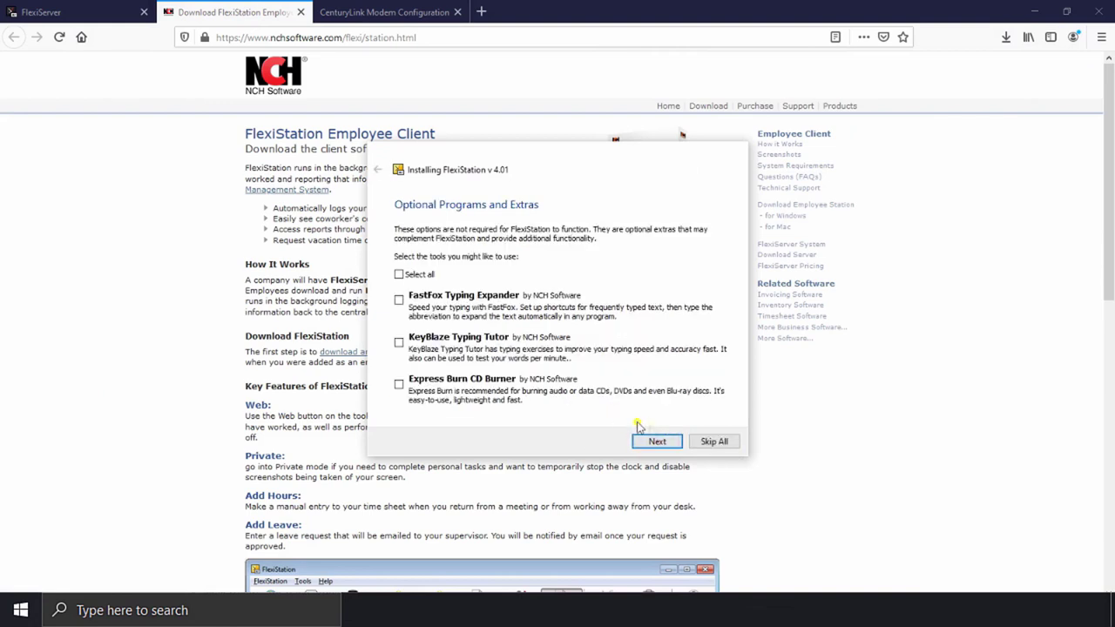
click(712, 444)
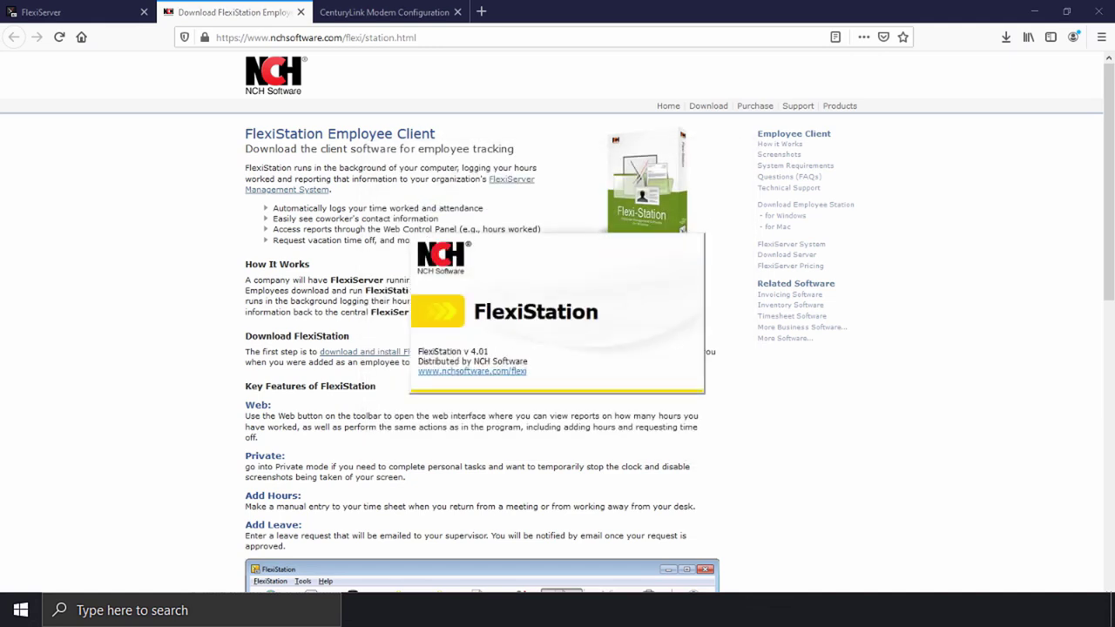
Step: Log FlexiStation on to the server with the employee's email and password
click(576, 301)
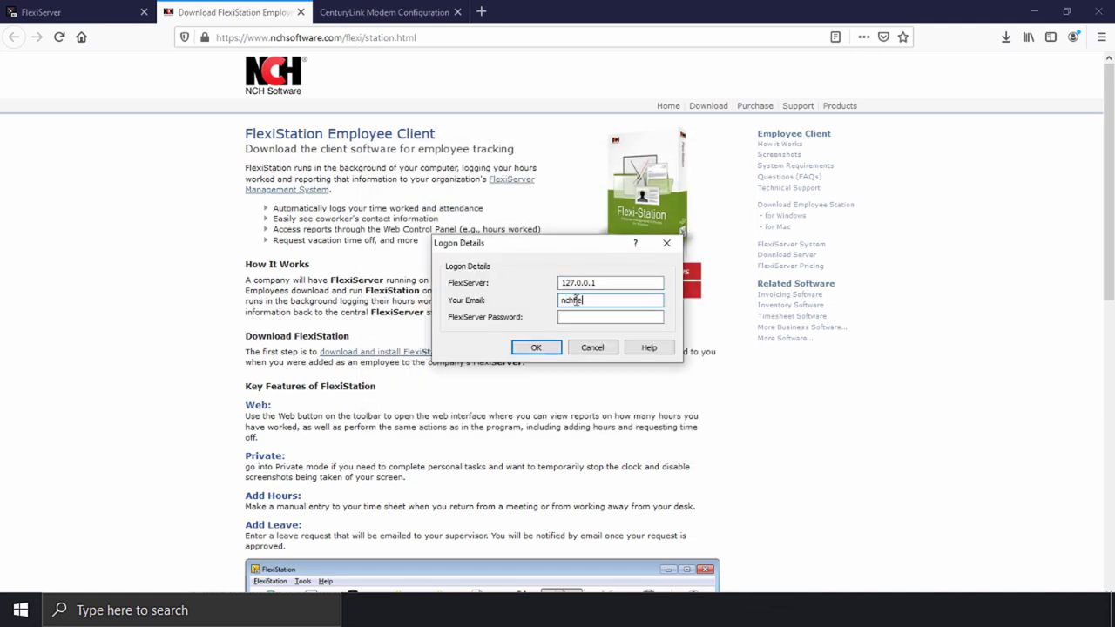
key(Tab)
text(**********)
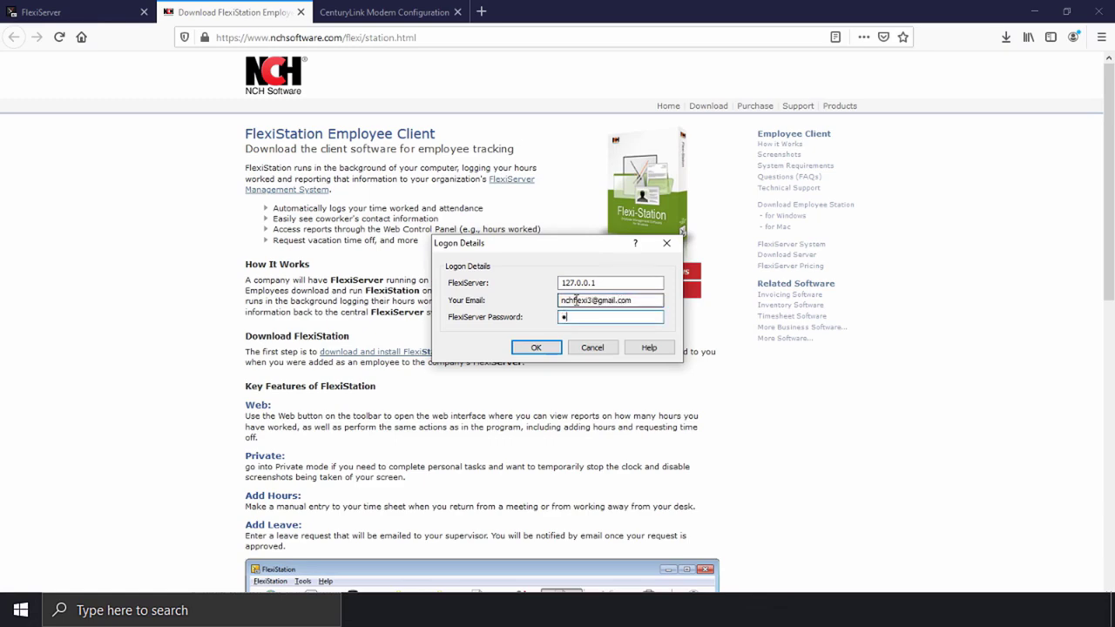
key(Return)
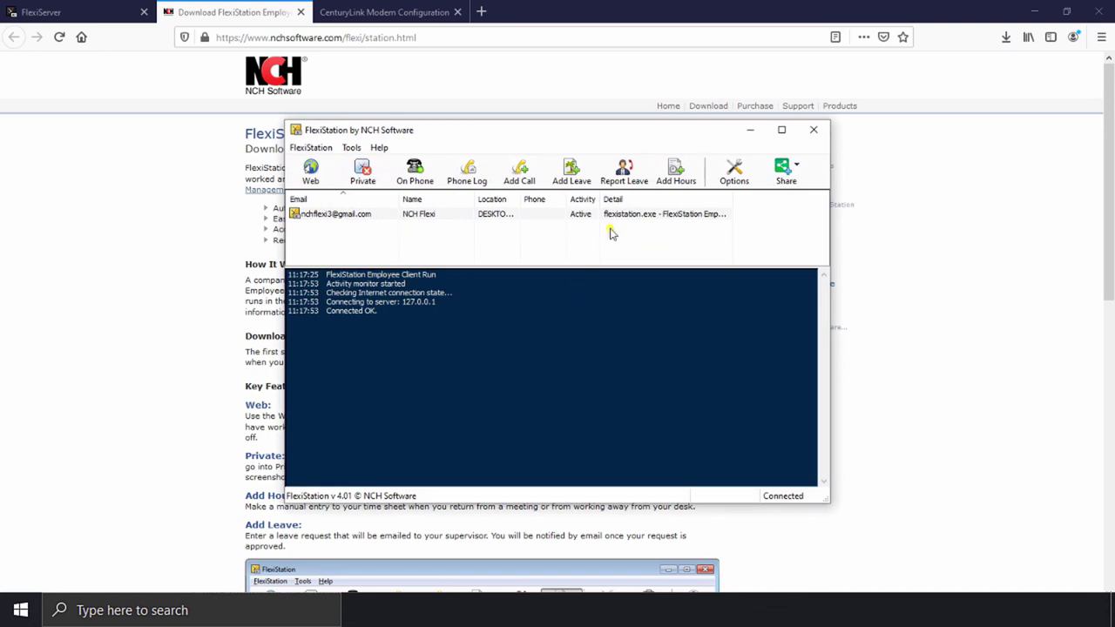
Step: Check FlexiStation's server connection set to 127.0.0.1, close it, and confirm FlexiServer's web access settings
click(734, 172)
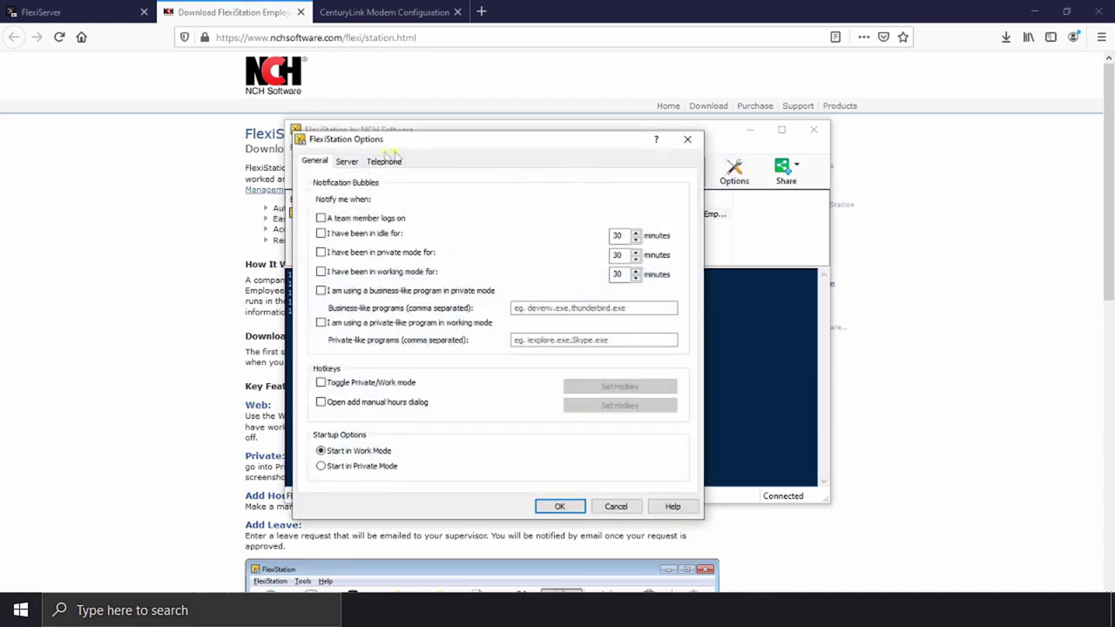
click(347, 162)
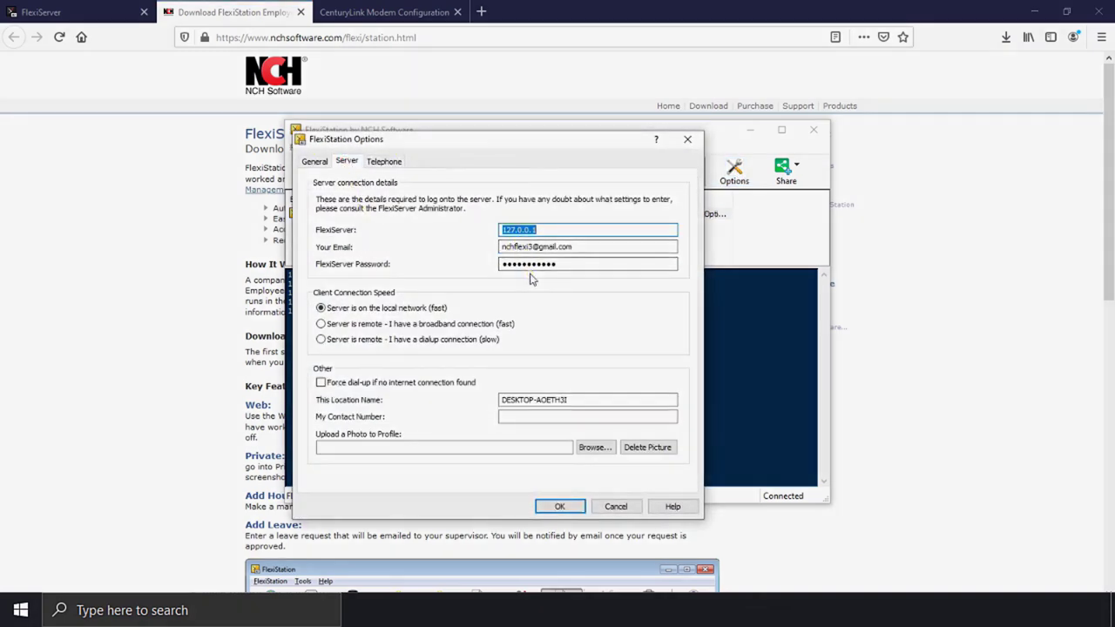
click(560, 505)
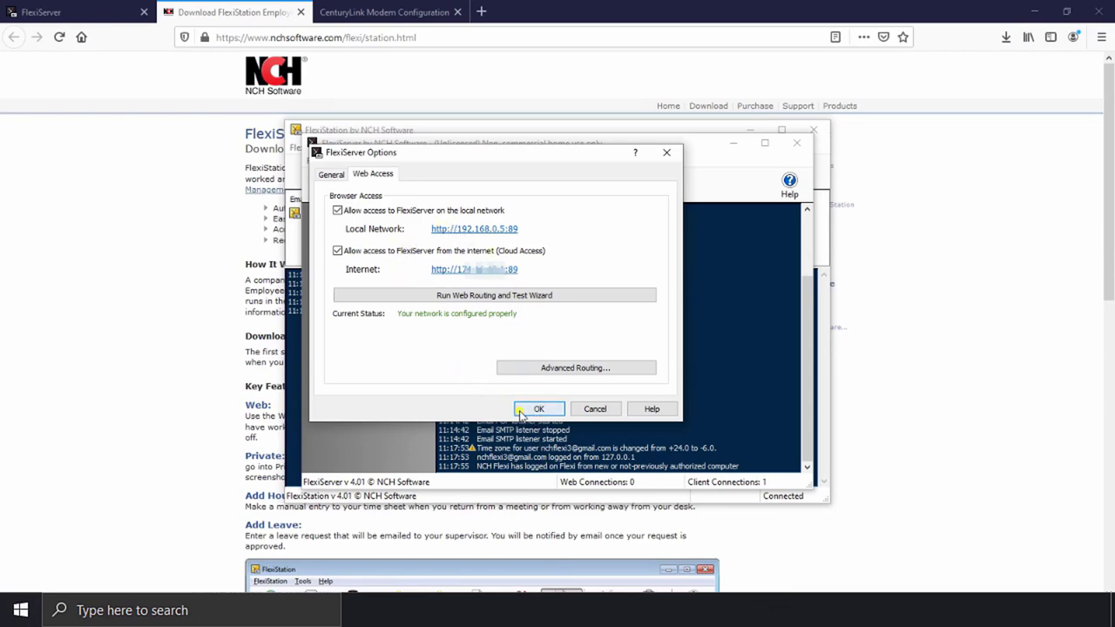
click(529, 409)
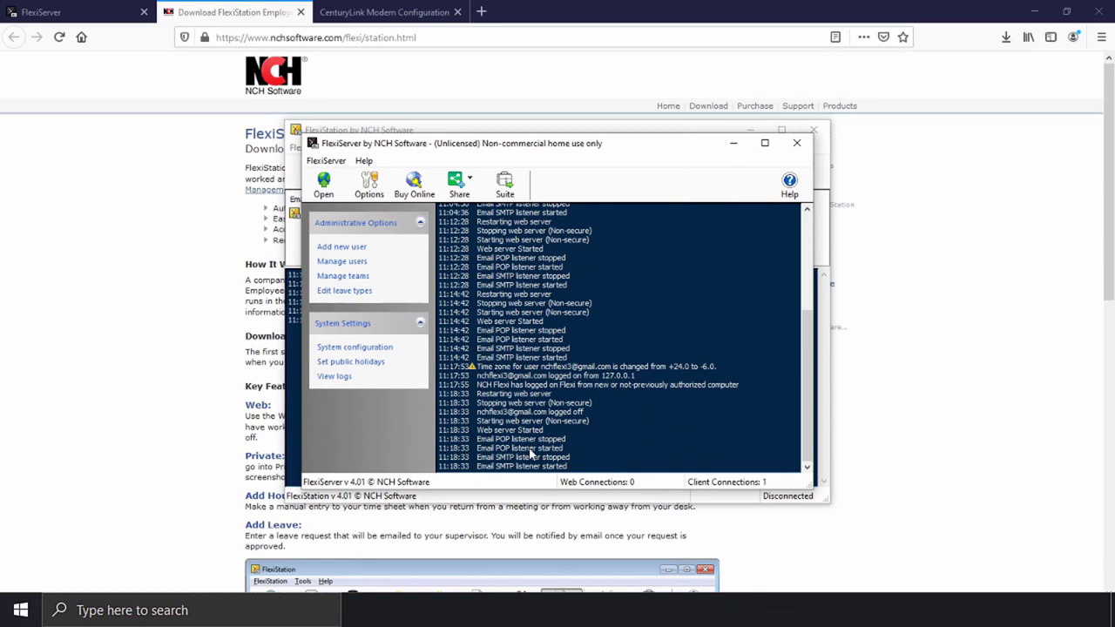
Step: Bring FlexiStation to the front to see its Disconnected log entry
click(641, 131)
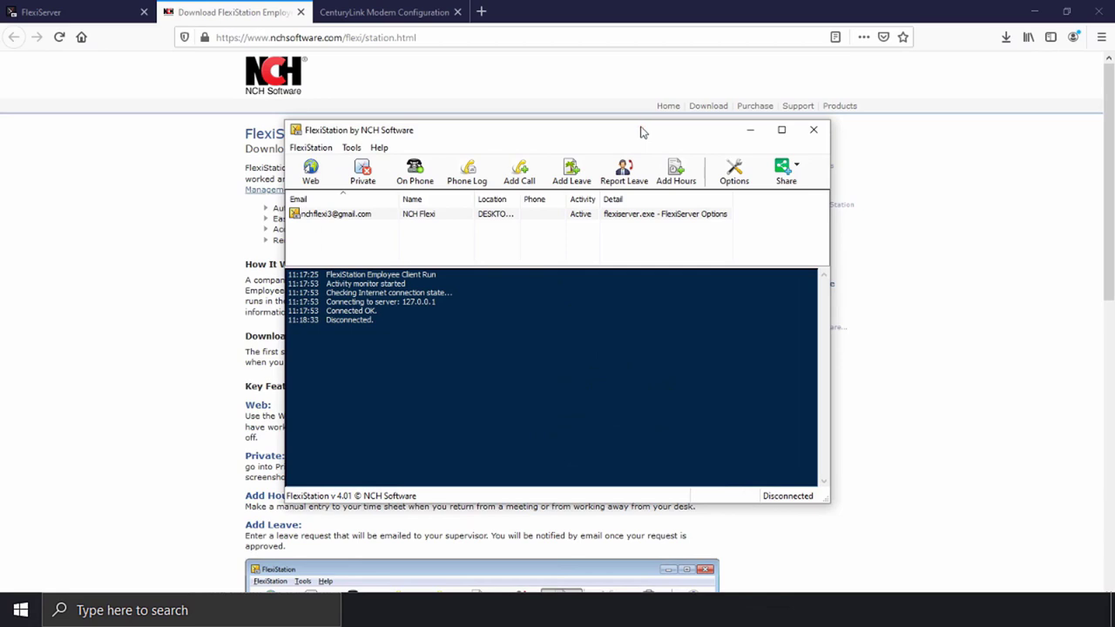